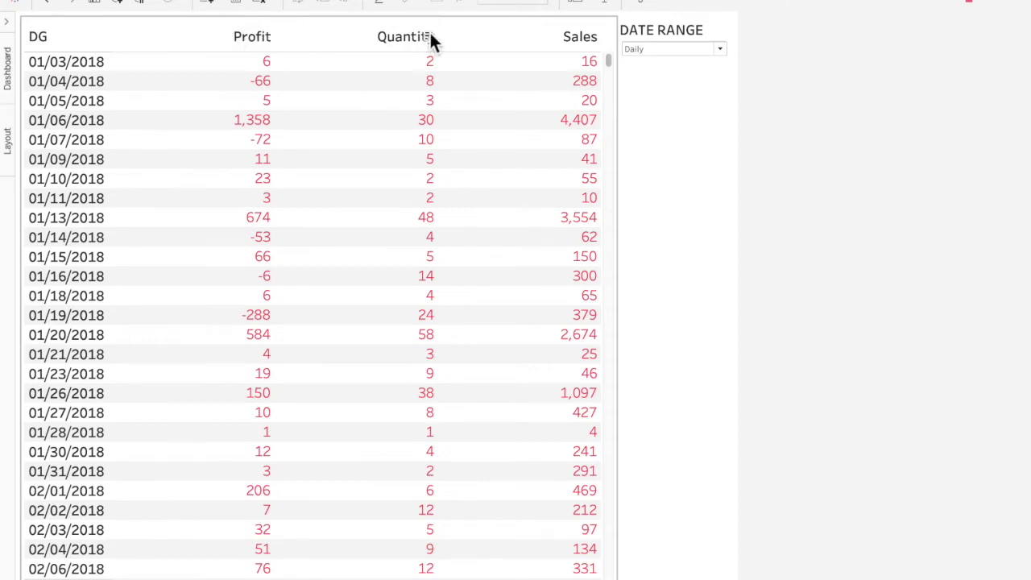
# Step: Switch the DATE RANGE control to Weekly, then Monthly, and deselect the table
pyautogui.click(723, 46)
pyautogui.click(686, 84)
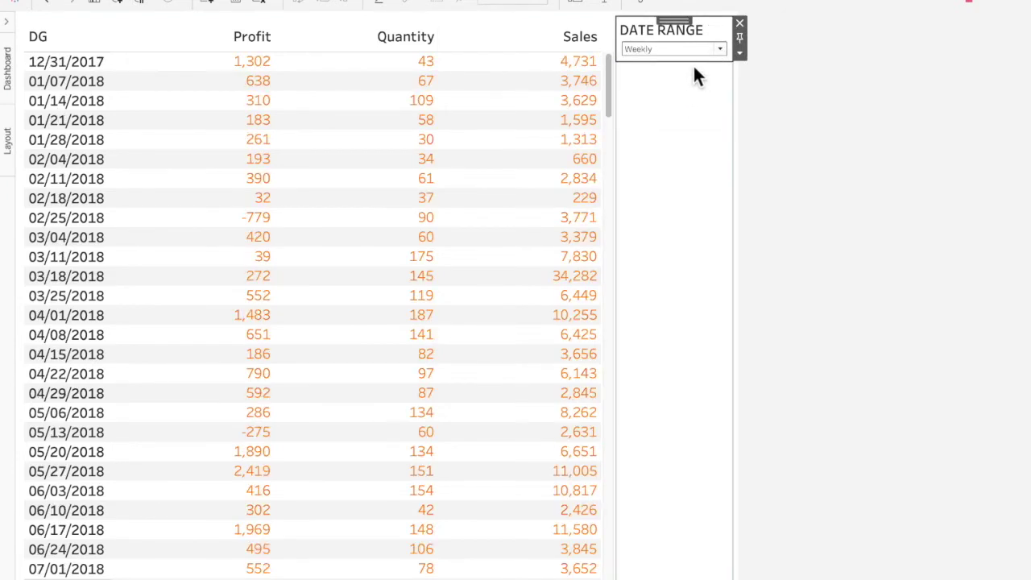
pyautogui.click(701, 52)
pyautogui.click(681, 105)
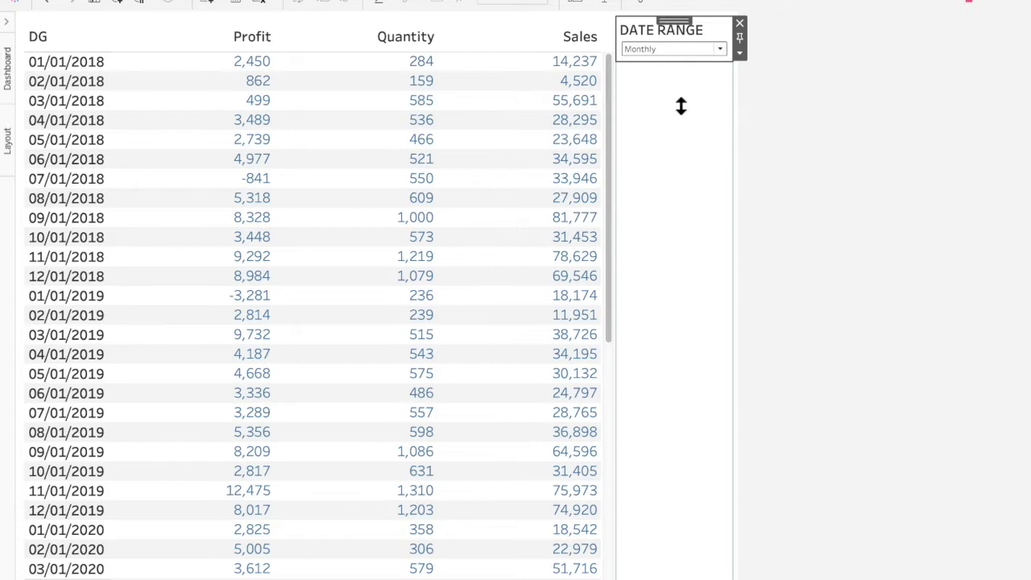
pyautogui.moveTo(612, 145); pyautogui.dragTo(624, 110)
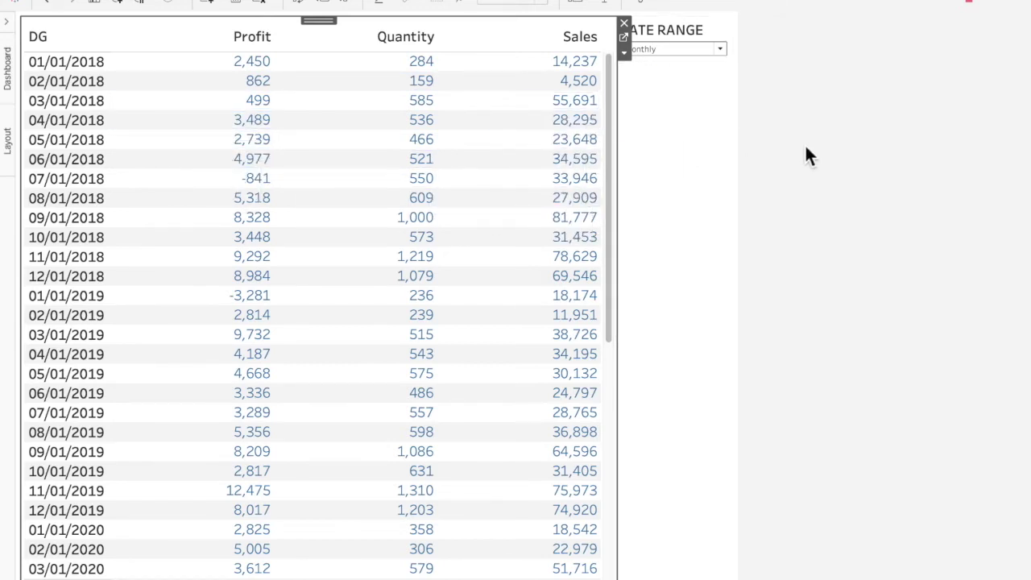
pyautogui.click(868, 115)
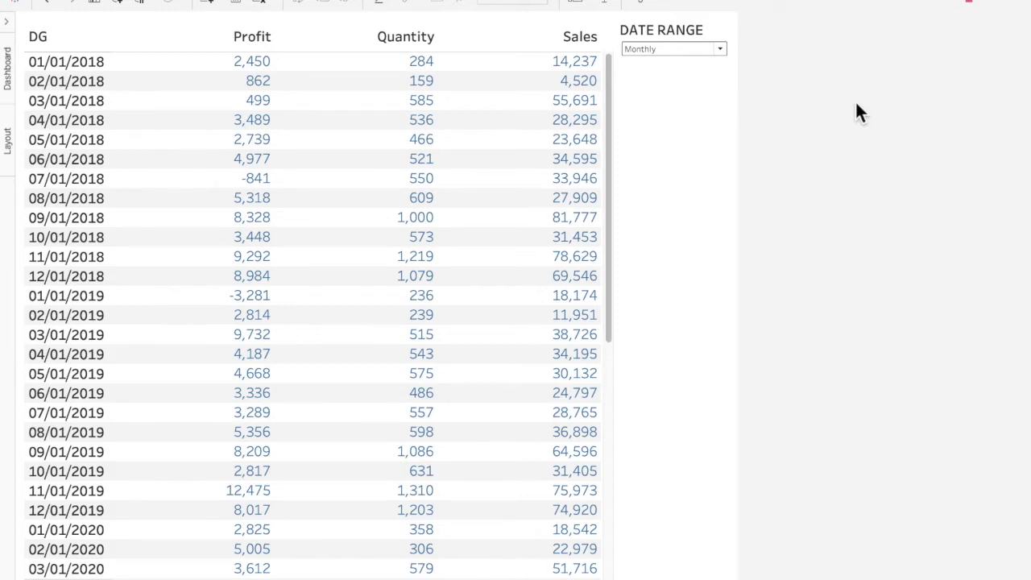
# Step: Switch the DATE RANGE control to Weekly, then back to Daily
pyautogui.click(719, 48)
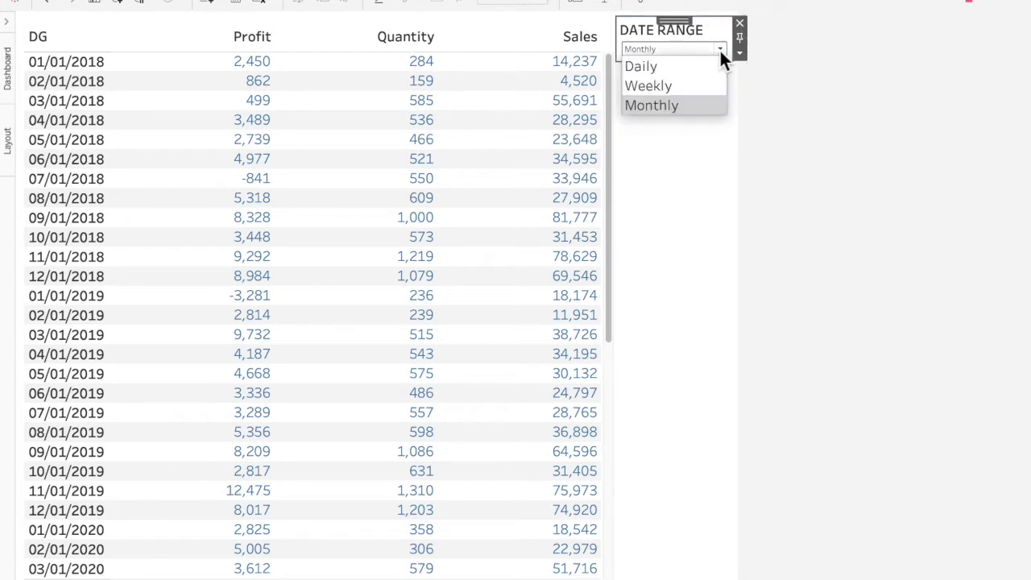
pyautogui.click(707, 82)
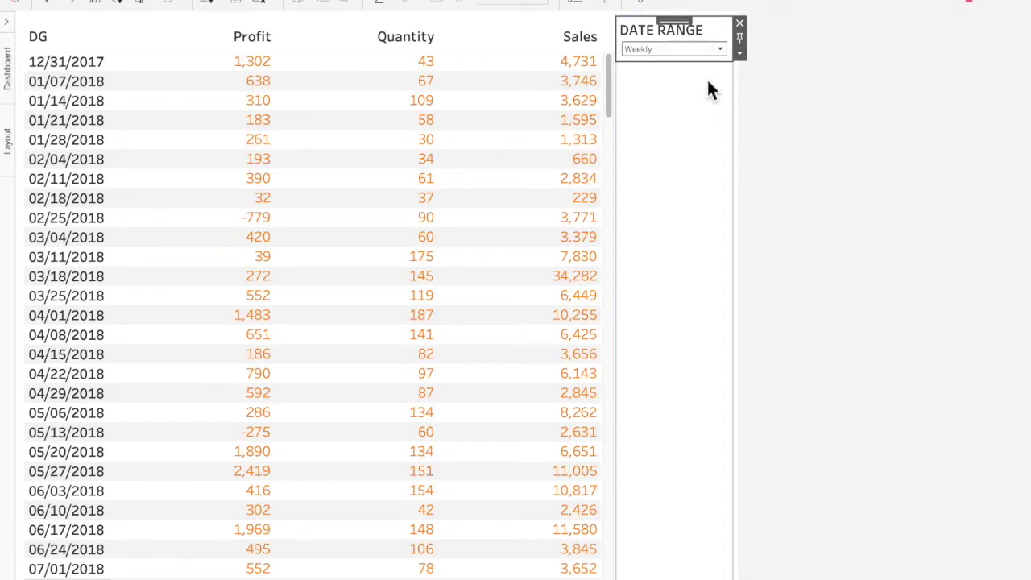
pyautogui.click(720, 47)
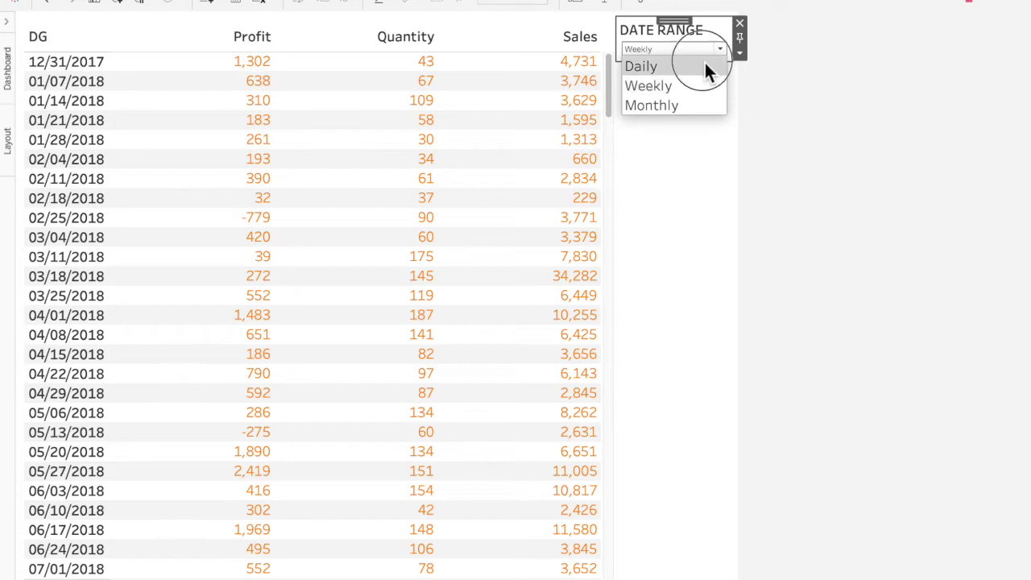
pyautogui.click(707, 67)
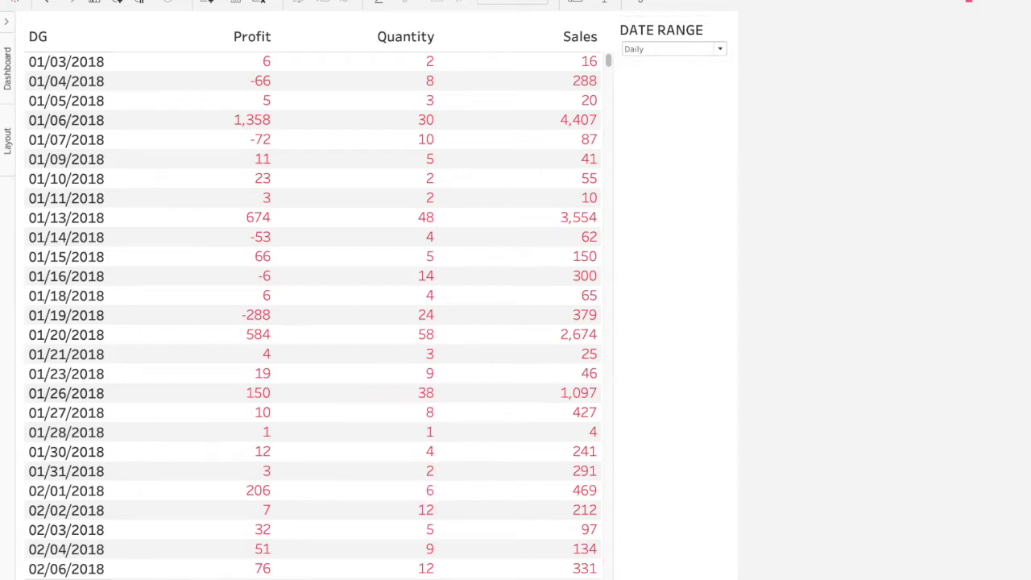
# Step: Create a new parameter named Date Range, of type String, restricted to a List of values
pyautogui.moveTo(741, 3)
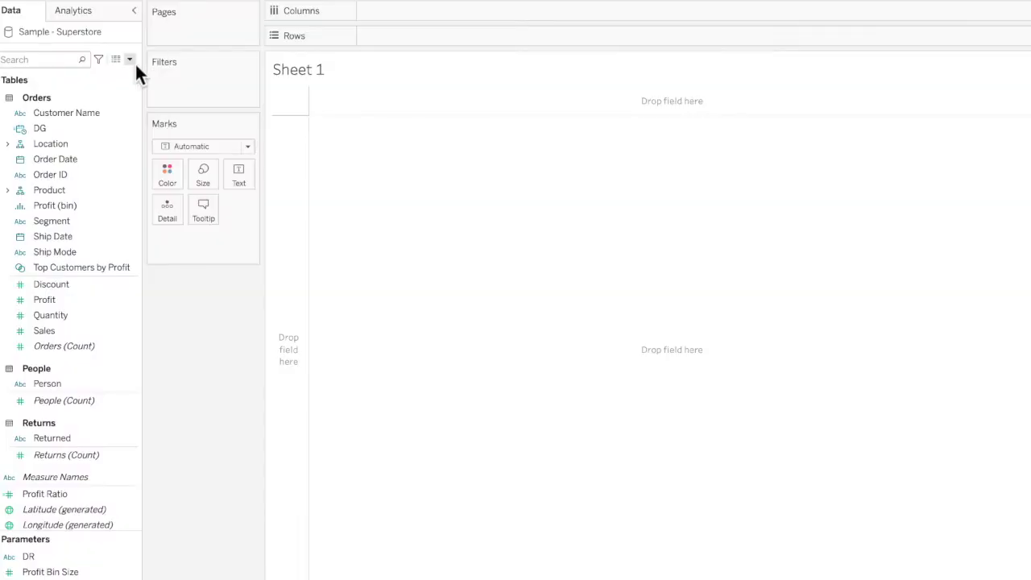
pyautogui.click(130, 60)
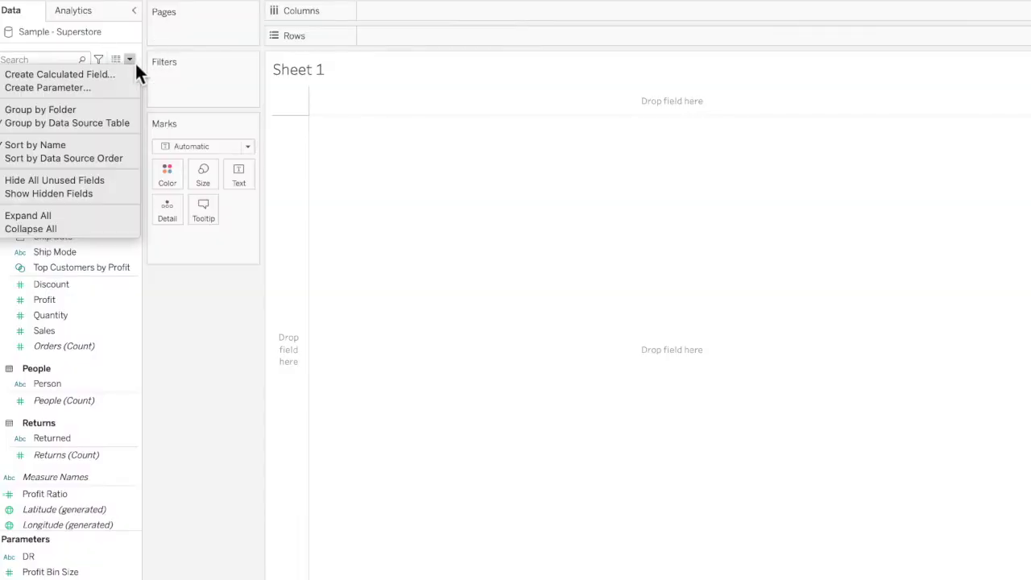
pyautogui.click(119, 89)
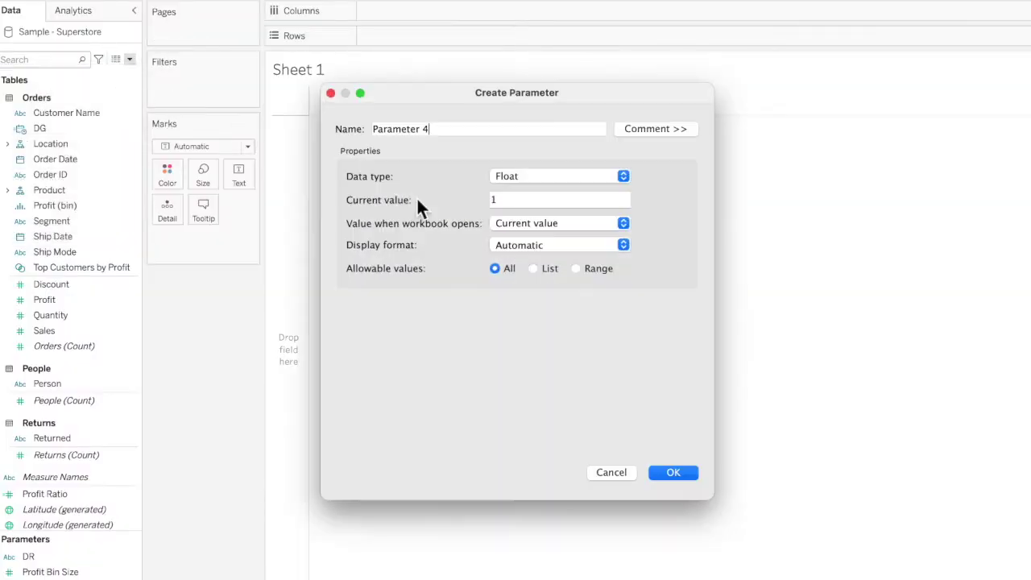
pyautogui.tripleClick(453, 129)
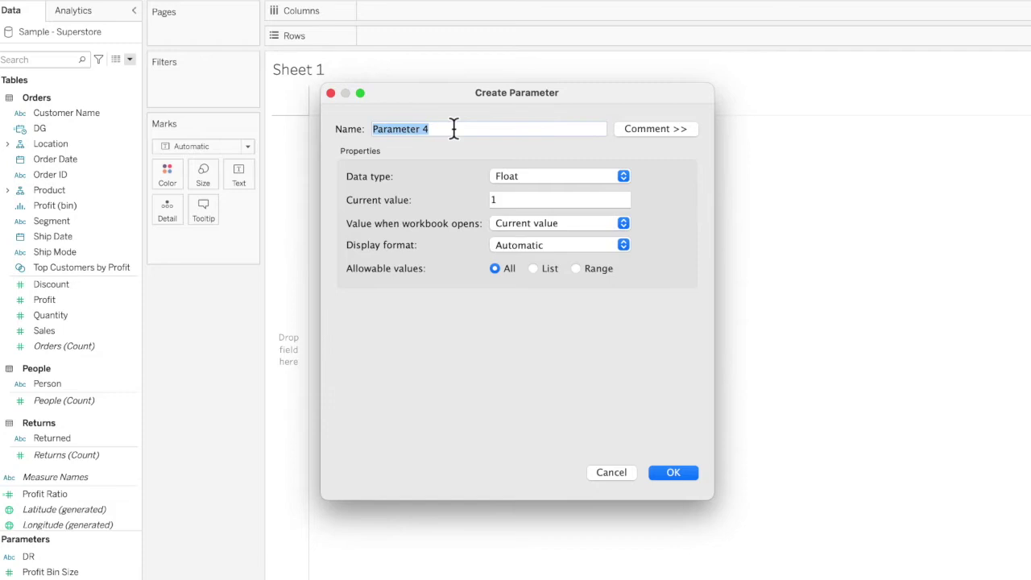
pyautogui.write('Date Range')
pyautogui.click(608, 174)
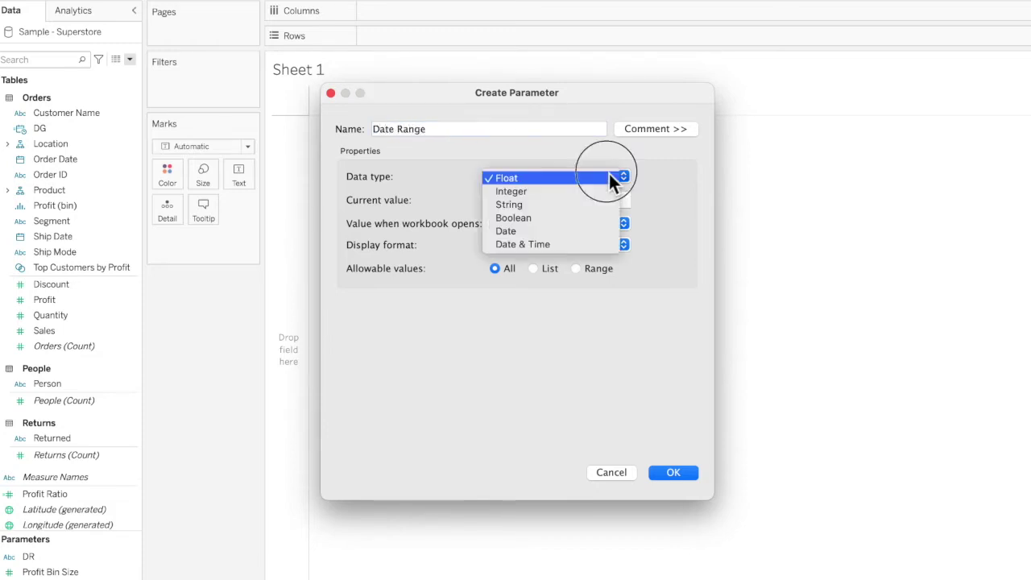
pyautogui.click(592, 206)
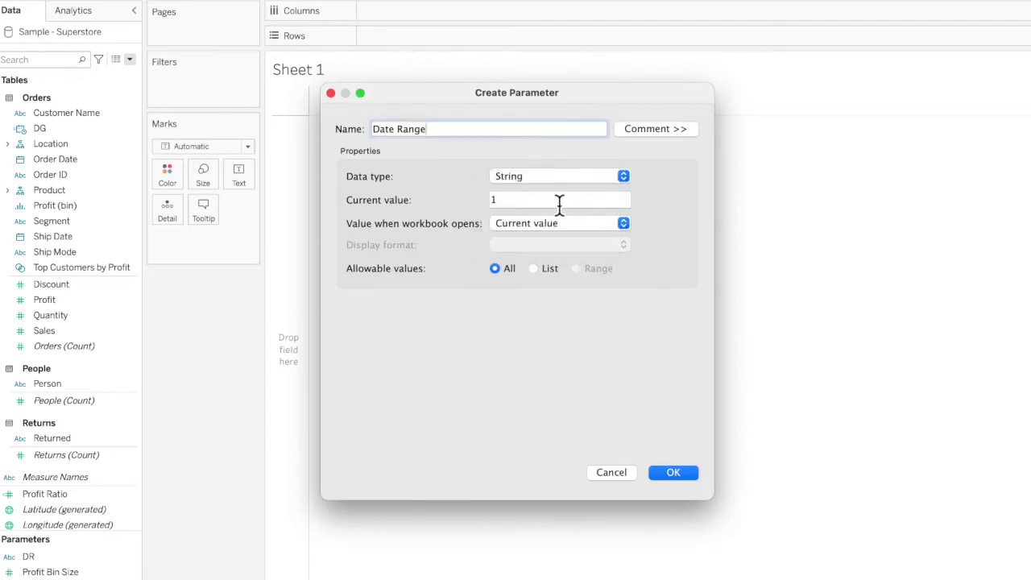
pyautogui.click(535, 268)
# Step: Enter the list values Daily, Weekly, Monthly, Quarterly and Yearly and confirm the parameter
pyautogui.click(416, 348)
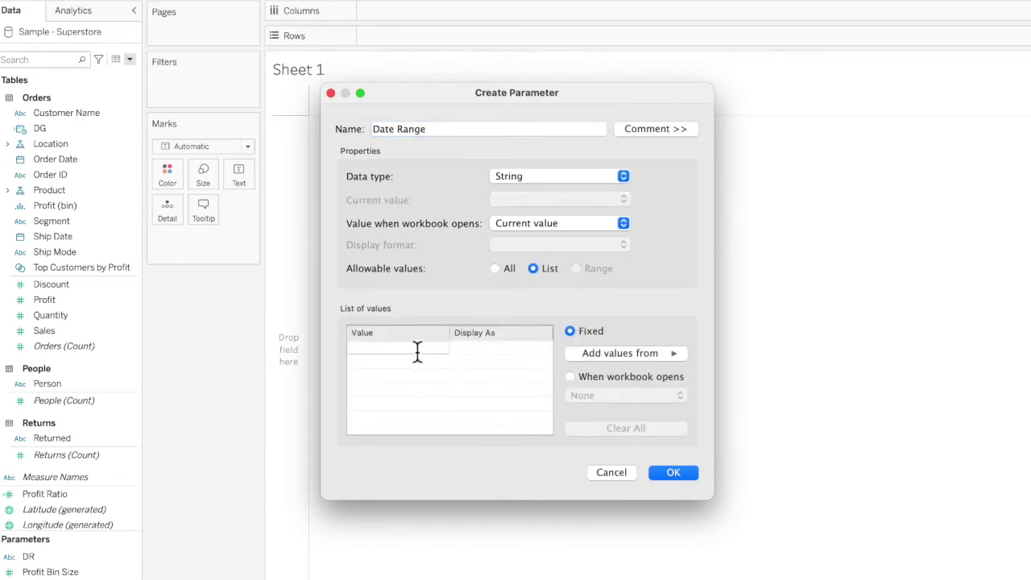
pyautogui.write('Daily')
pyautogui.press('Return')
pyautogui.write('Wee')
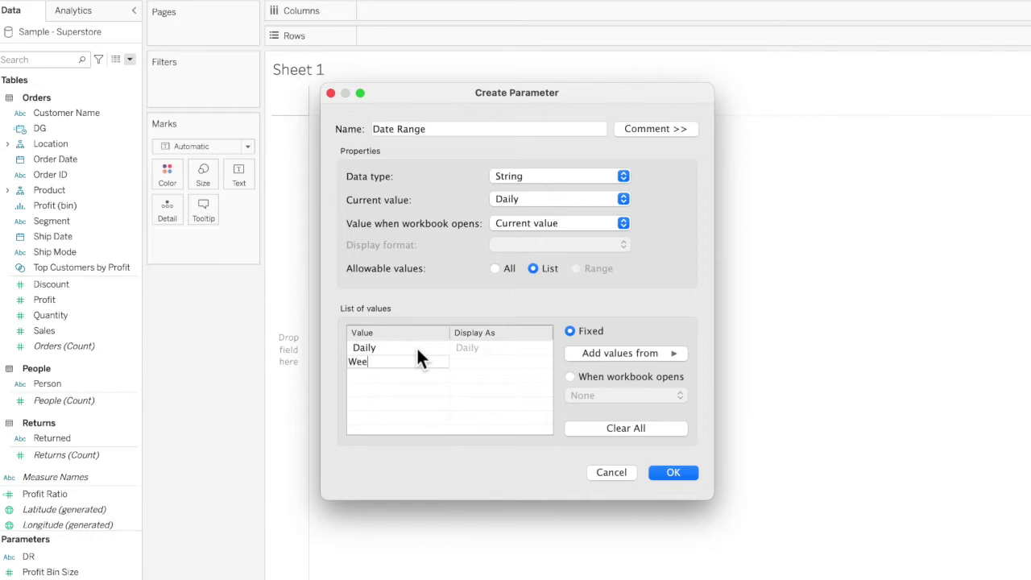
pyautogui.write('kly')
pyautogui.press('Return')
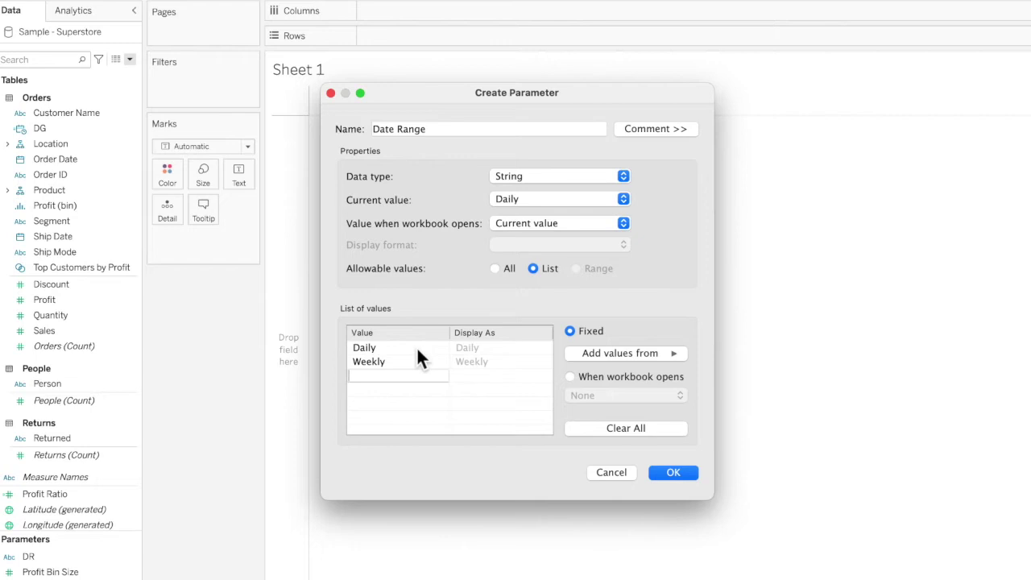
pyautogui.write('Monthly')
pyautogui.press('Return')
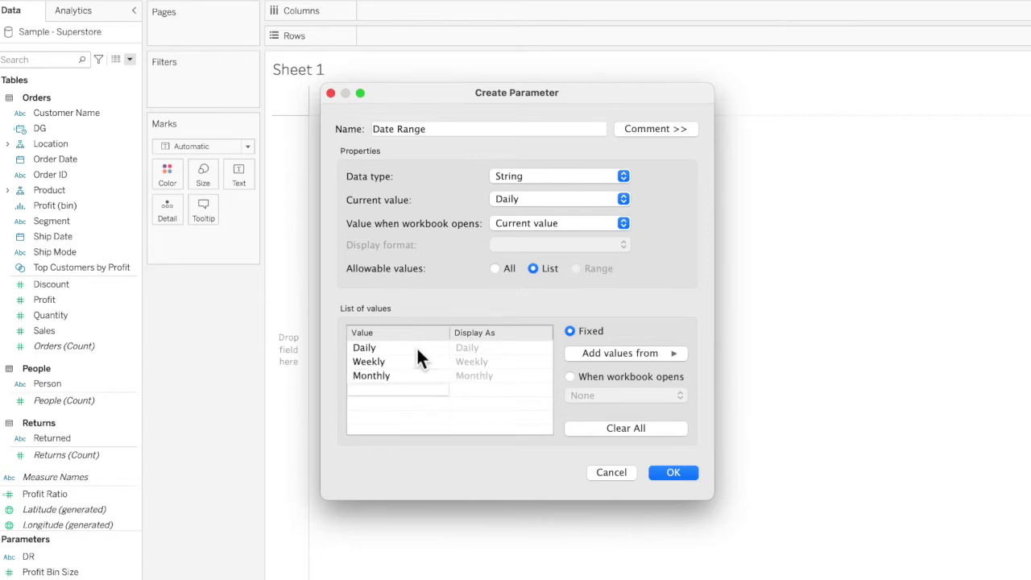
pyautogui.write('Quarterly')
pyautogui.press('Return')
pyautogui.write('Yearly')
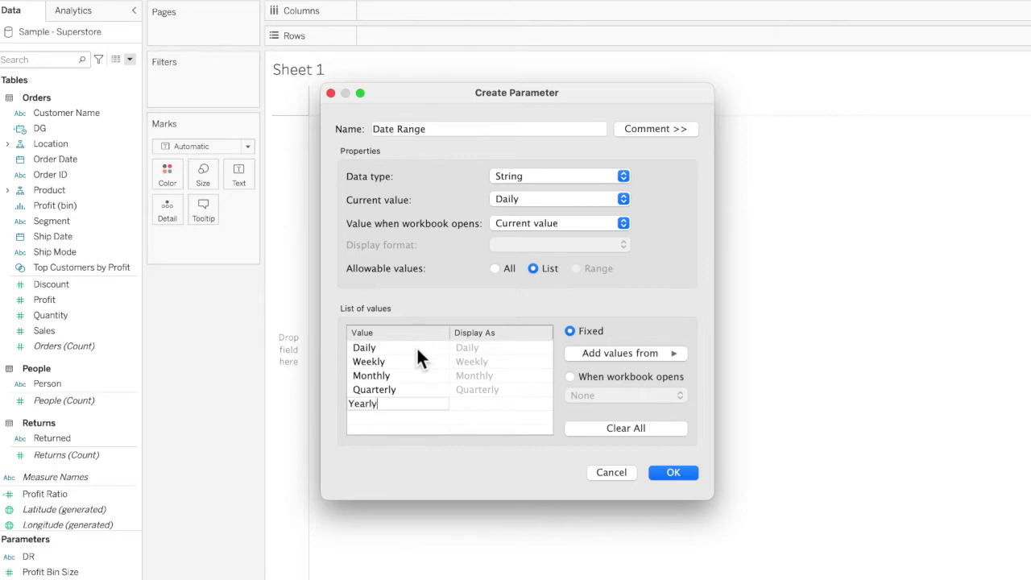
pyautogui.click(658, 468)
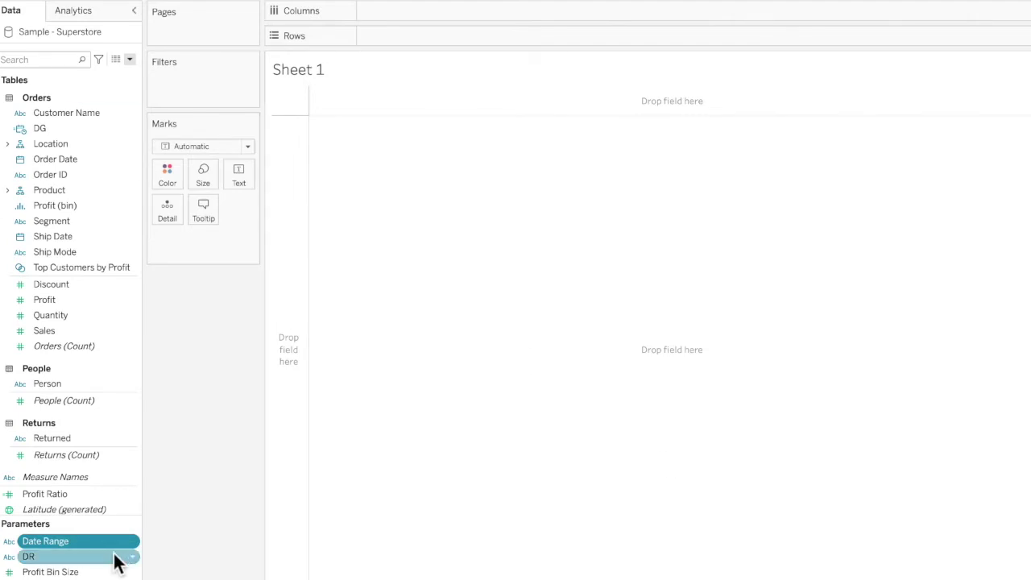
pyautogui.click(130, 59)
# Step: Create a calculated field named Date Granularity and place the cursor in its formula area
pyautogui.click(111, 71)
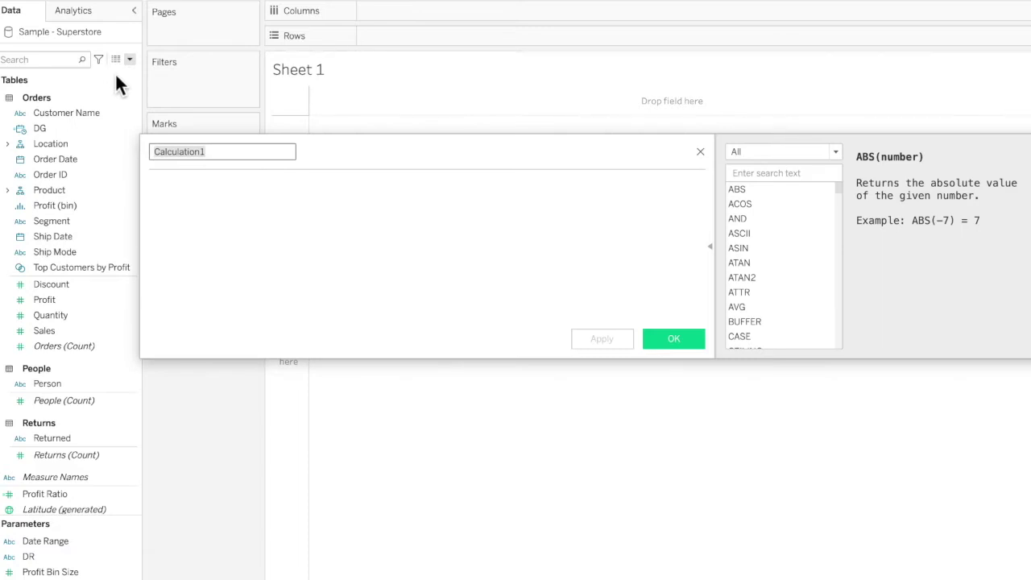
pyautogui.click(215, 151)
pyautogui.press('BackSpace')
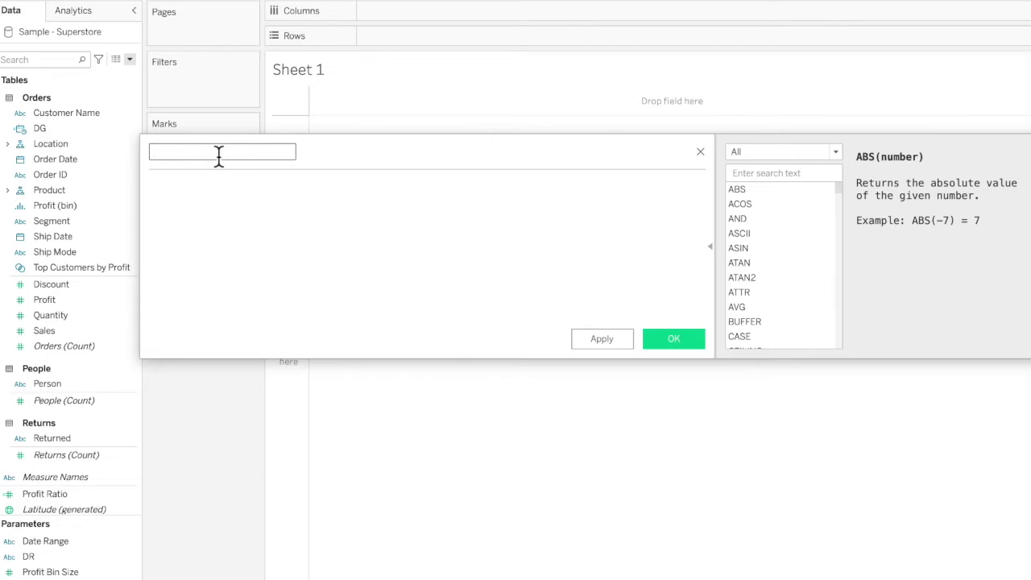
pyautogui.write('Date Granularity')
pyautogui.click(202, 193)
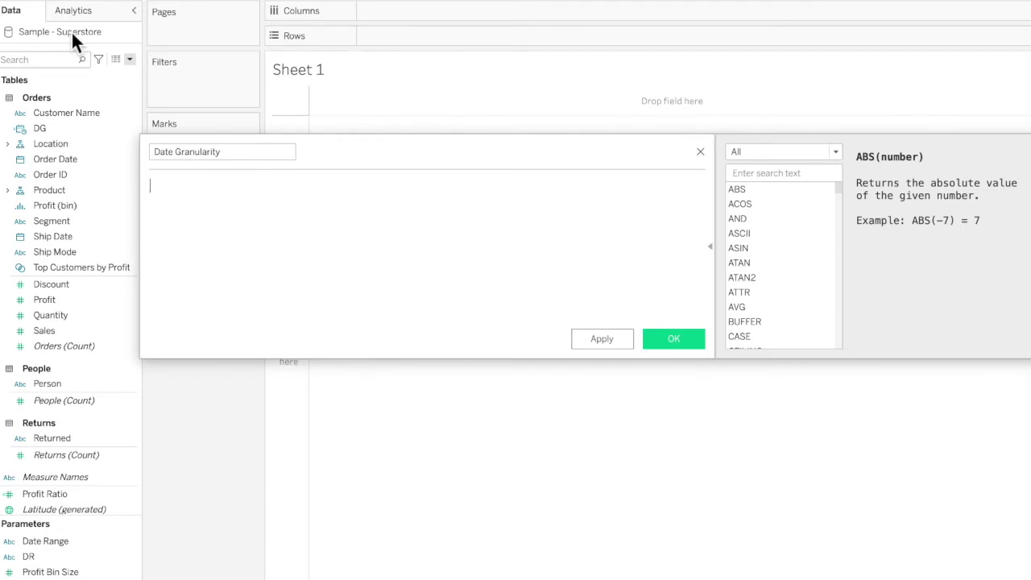
pyautogui.click(89, 161)
# Step: Begin the formula with CASE [Date Range] and a Daily branch using DATETRUNC("day",[Order Date])
pyautogui.write('CAS')
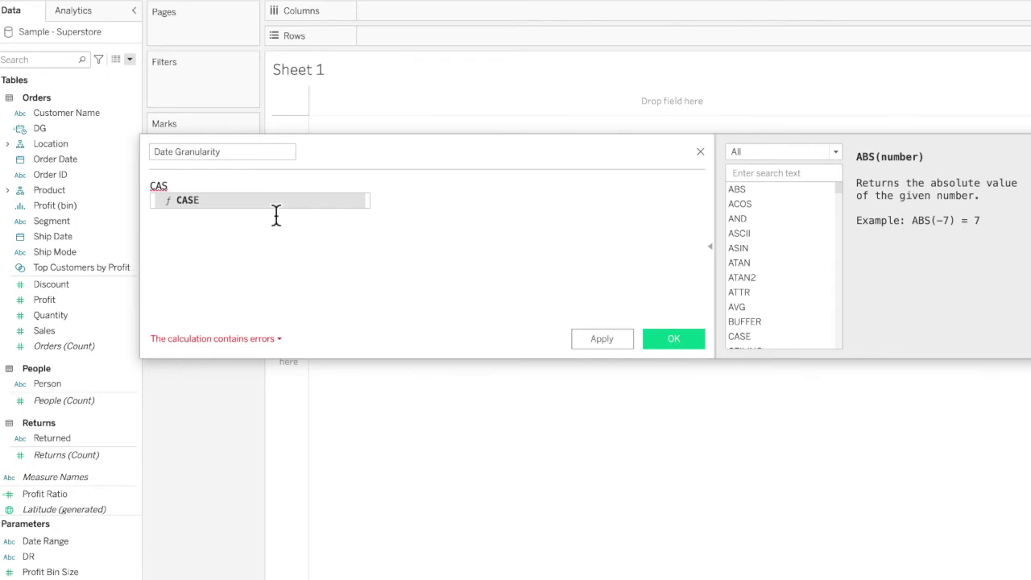
pyautogui.write('E')
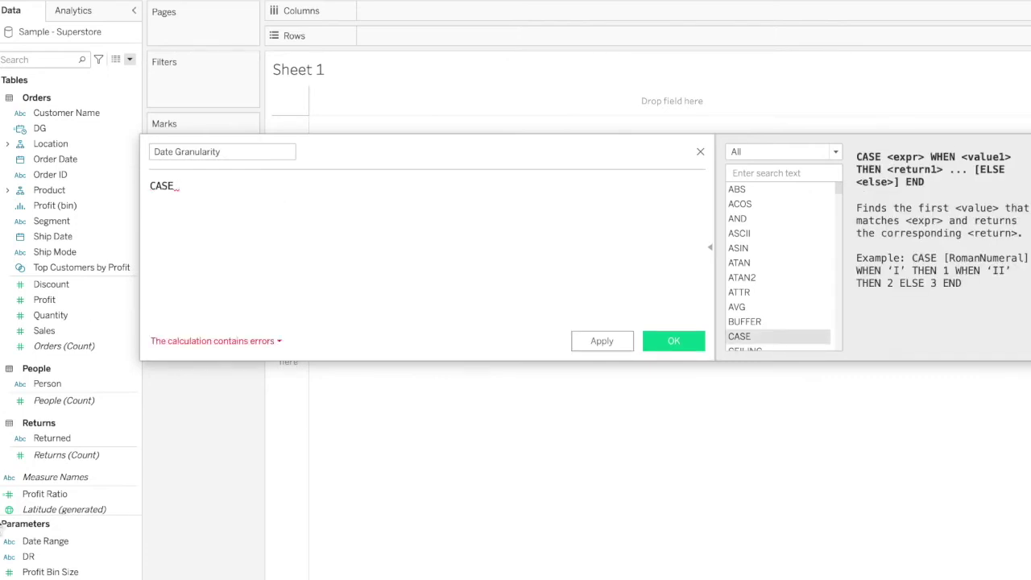
pyautogui.moveTo(62, 545); pyautogui.dragTo(260, 191)
pyautogui.press('Return')
pyautogui.write('WHEN ')
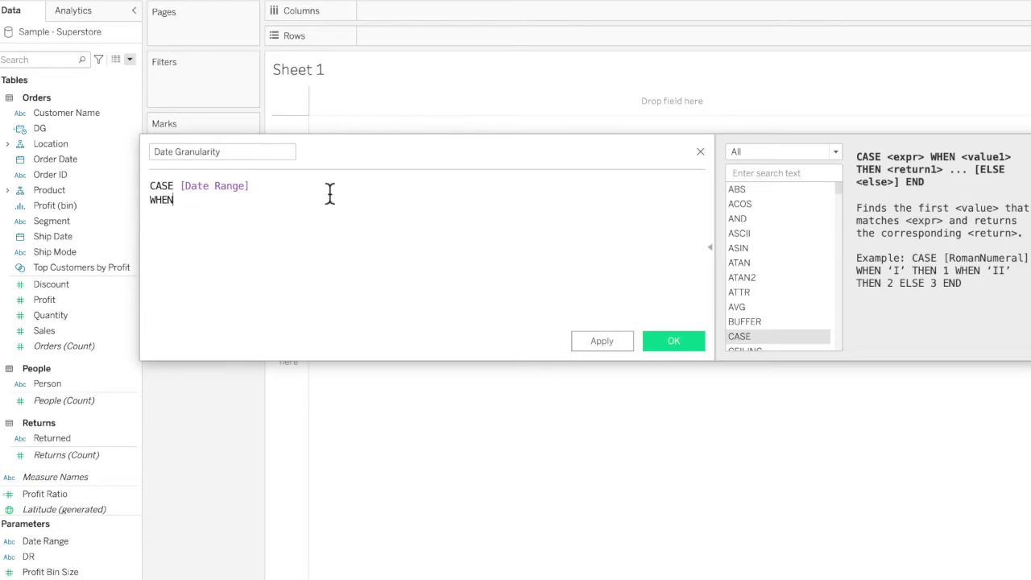
pyautogui.write('""')
pyautogui.write('Daily')
pyautogui.press('Right')
pyautogui.write('THEN DATE')
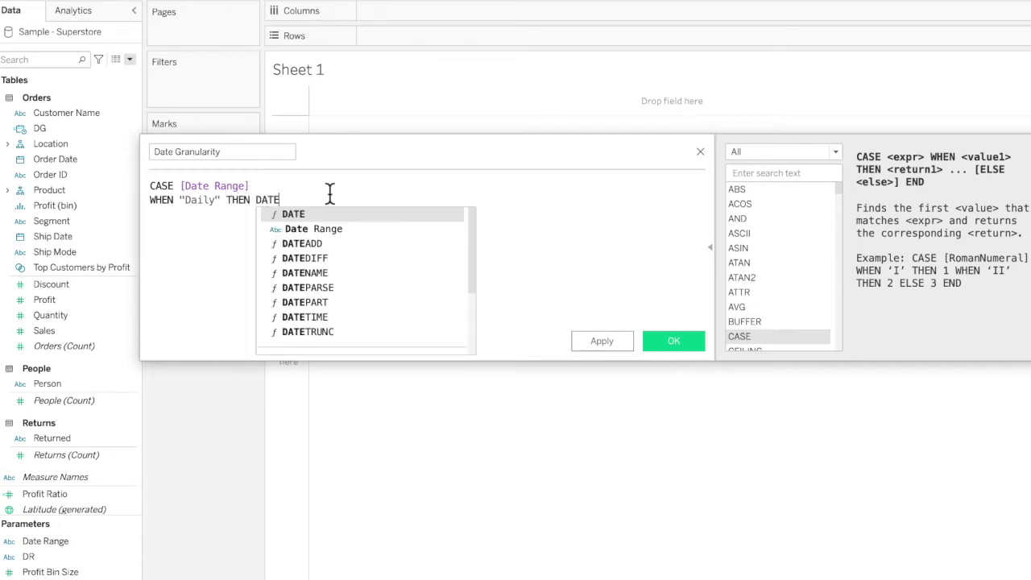
pyautogui.press('Down')
pyautogui.press('Down')
pyautogui.press('Down')
pyautogui.press('Down')
pyautogui.press('Down')
pyautogui.press('Down')
pyautogui.press('Down')
pyautogui.press('Down')
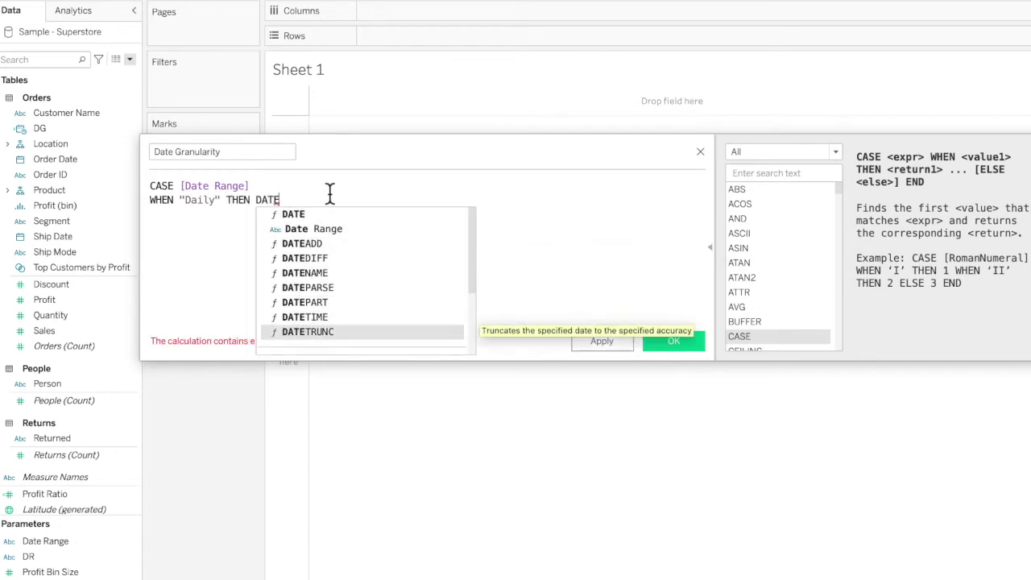
pyautogui.press('Return')
pyautogui.write('"')
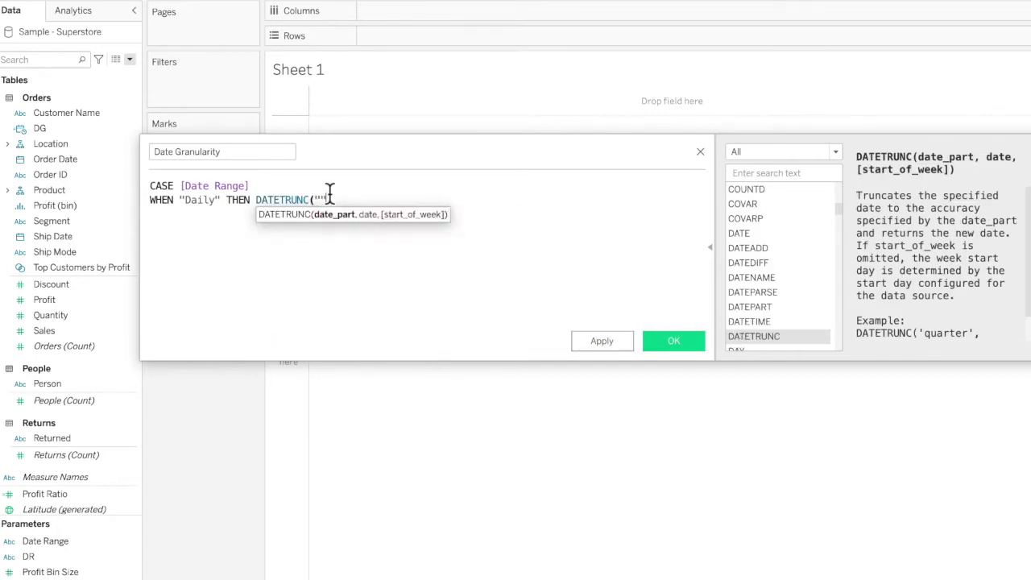
pyautogui.write('day')
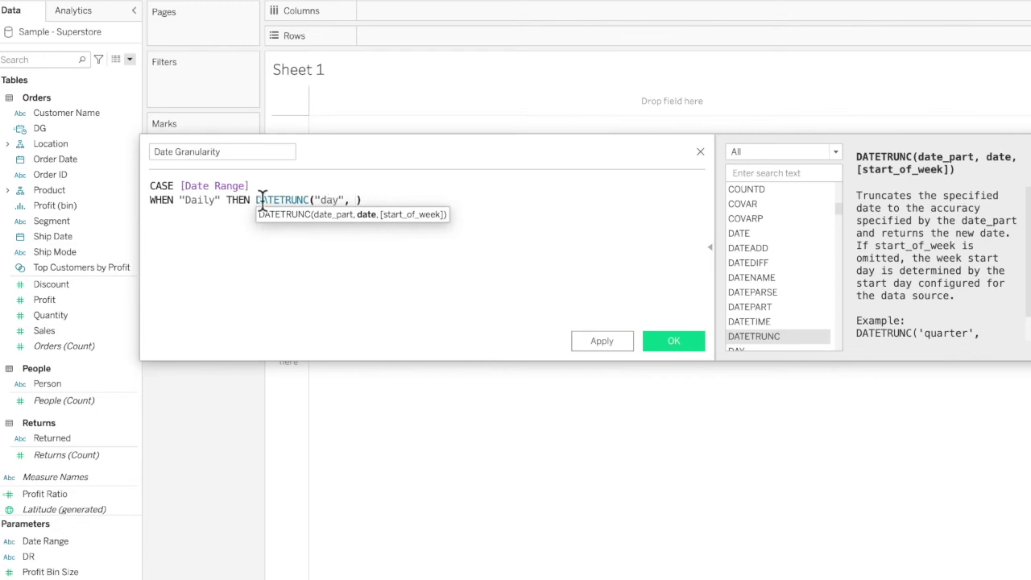
pyautogui.moveTo(81, 159); pyautogui.dragTo(360, 214)
pyautogui.write('y",')
pyautogui.click(451, 205)
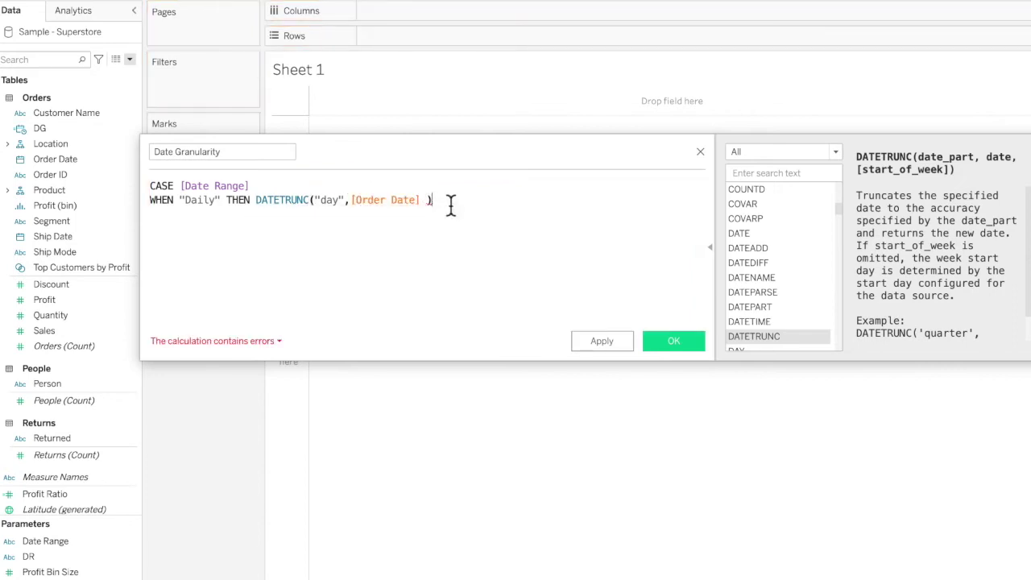
# Step: Add a Weekly branch: WHEN "Weekly" THEN DATETRUNC("week",[Order Date])
pyautogui.press('Return')
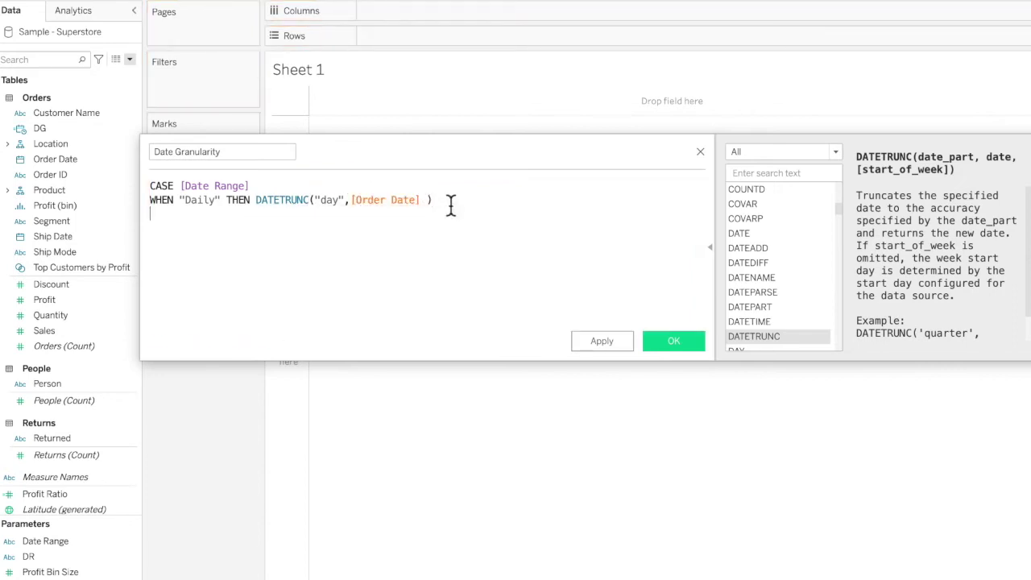
pyautogui.write('WHEN ')
pyautogui.write('"')
pyautogui.write('Wee')
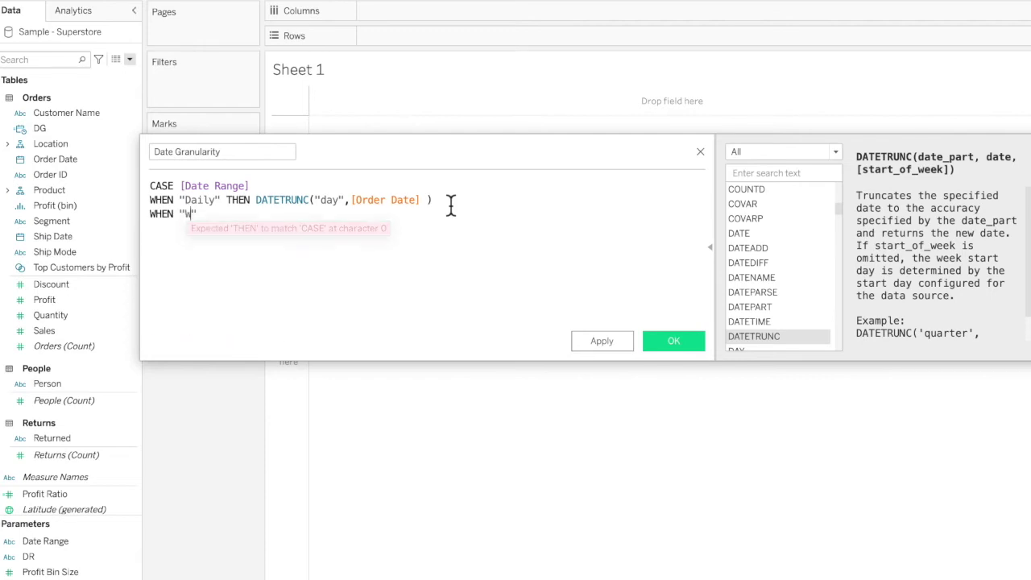
pyautogui.write('kly"')
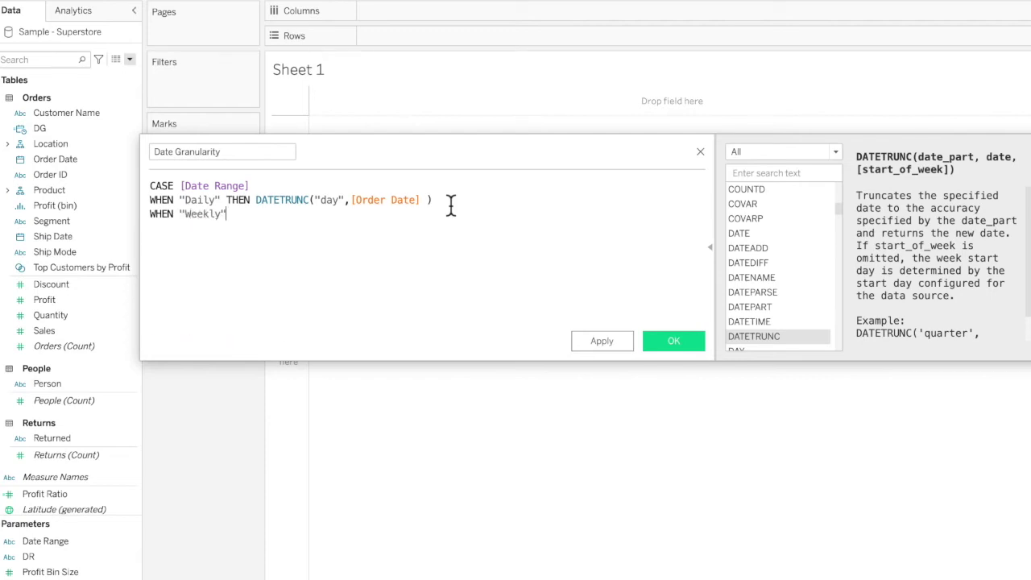
pyautogui.write(' THEN DATE')
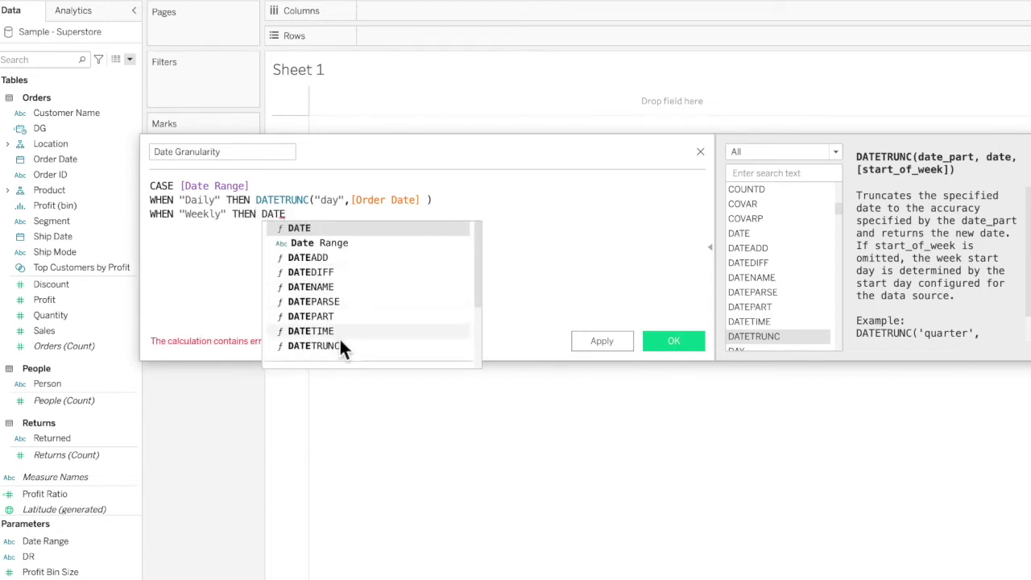
pyautogui.doubleClick(341, 346)
pyautogui.write('""')
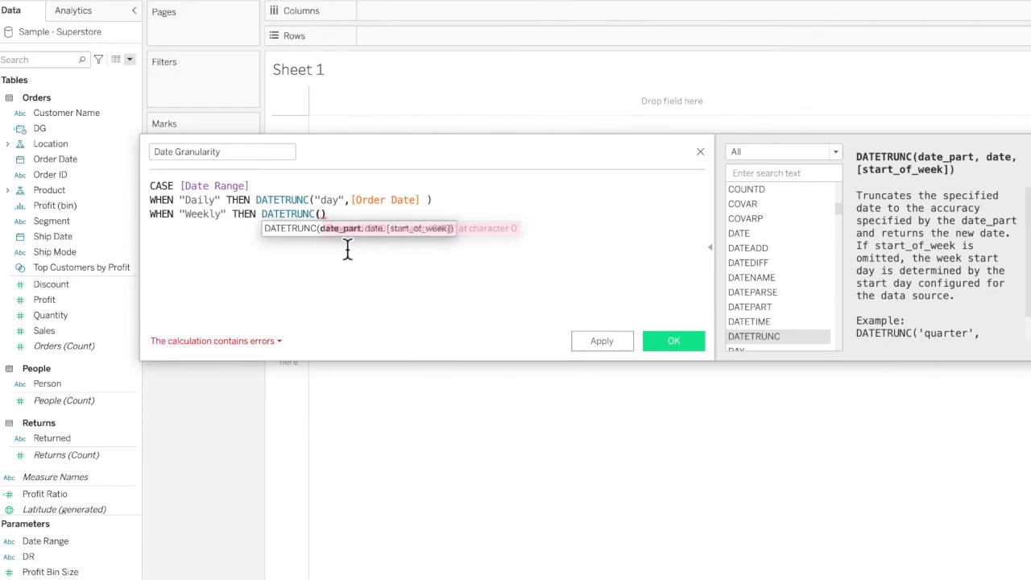
pyautogui.write('weekly')
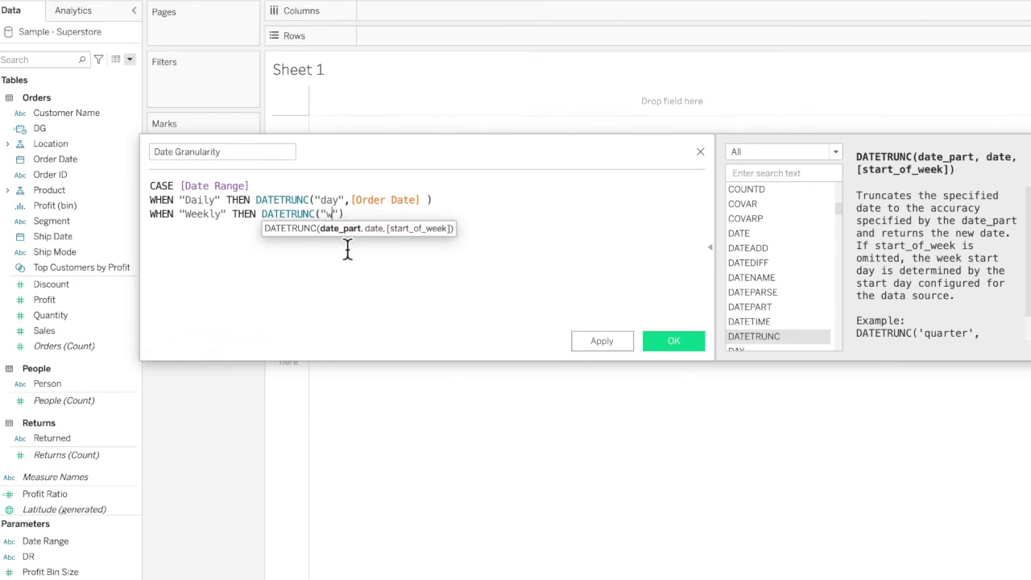
pyautogui.press('BackSpace')
pyautogui.press('BackSpace')
pyautogui.write(', ')
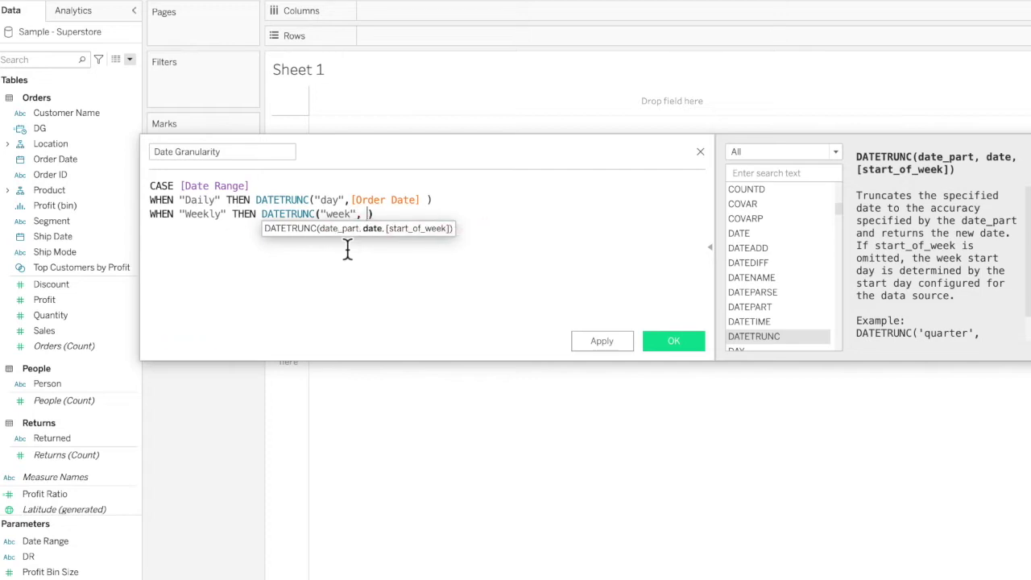
pyautogui.write('Or')
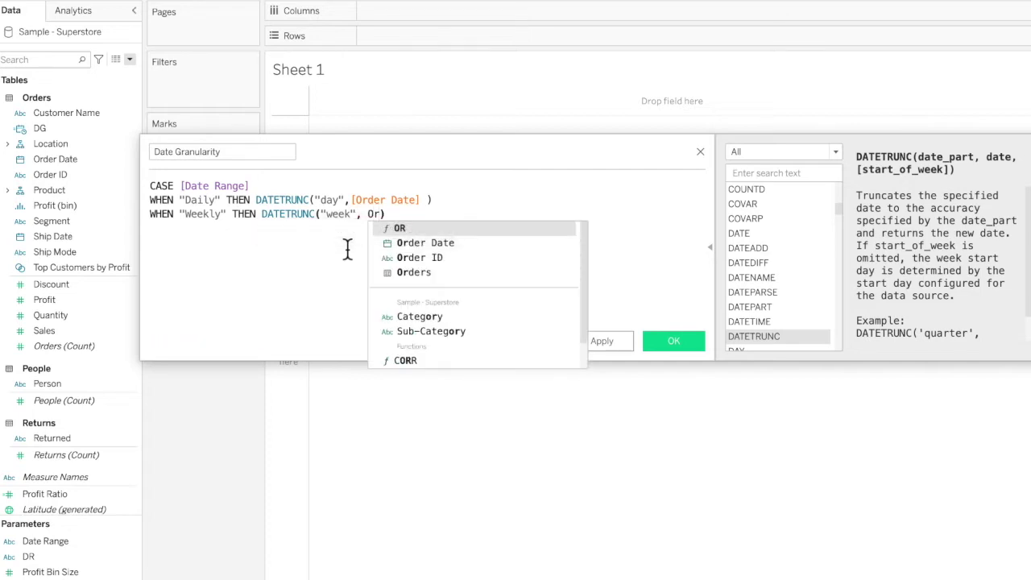
pyautogui.click(415, 243)
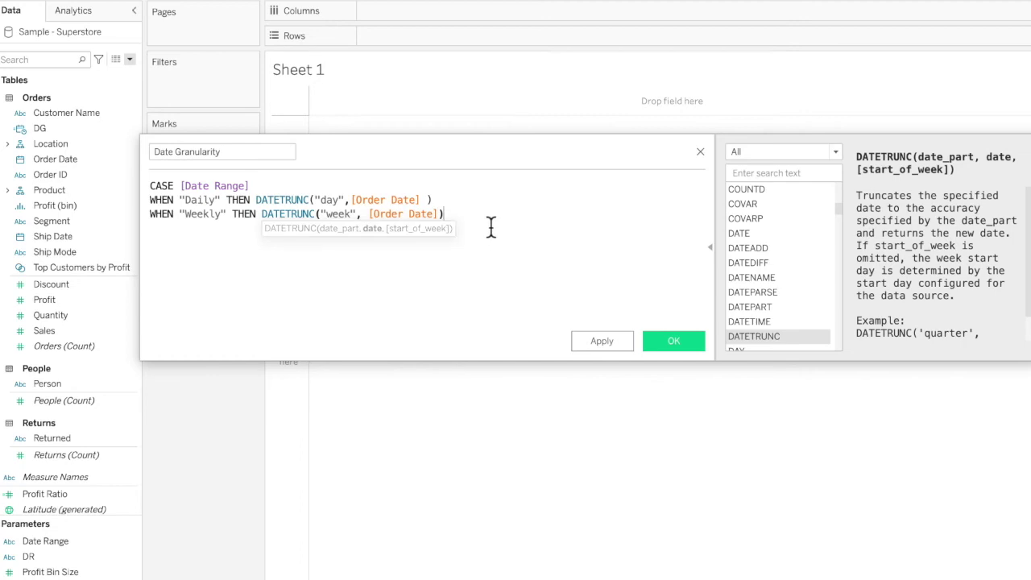
# Step: Add a Monthly branch: WHEN "Monthly" THEN DATETRUNC("month",[Order Date])
pyautogui.press('Return')
pyautogui.write('WHEN "Month')
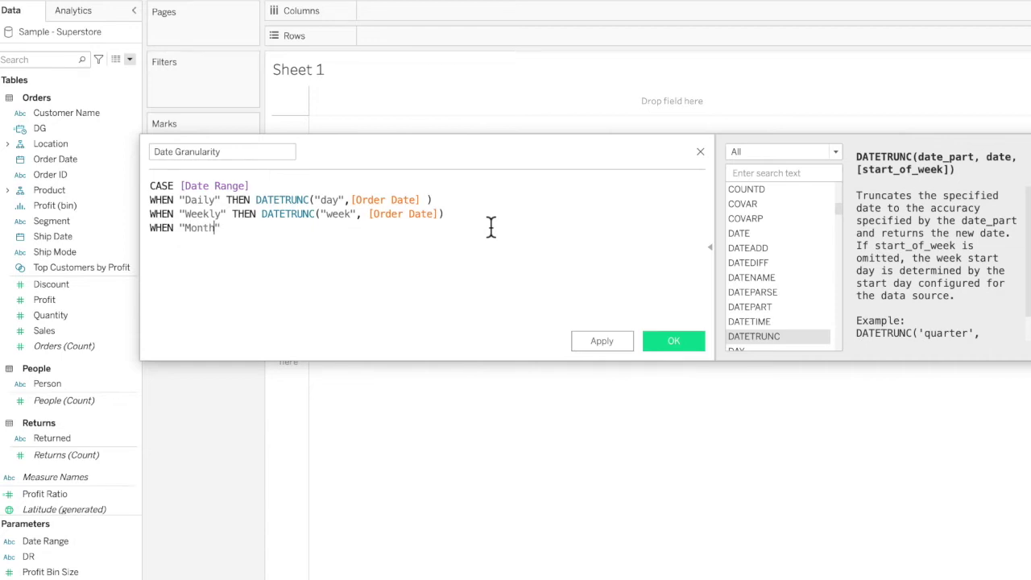
pyautogui.write('ly" THEN ')
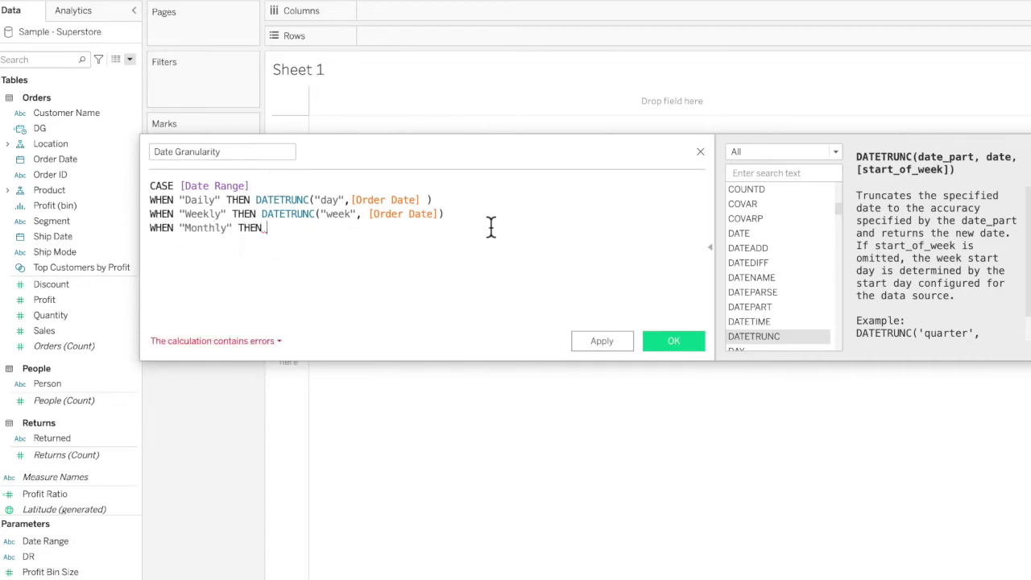
pyautogui.write('dat')
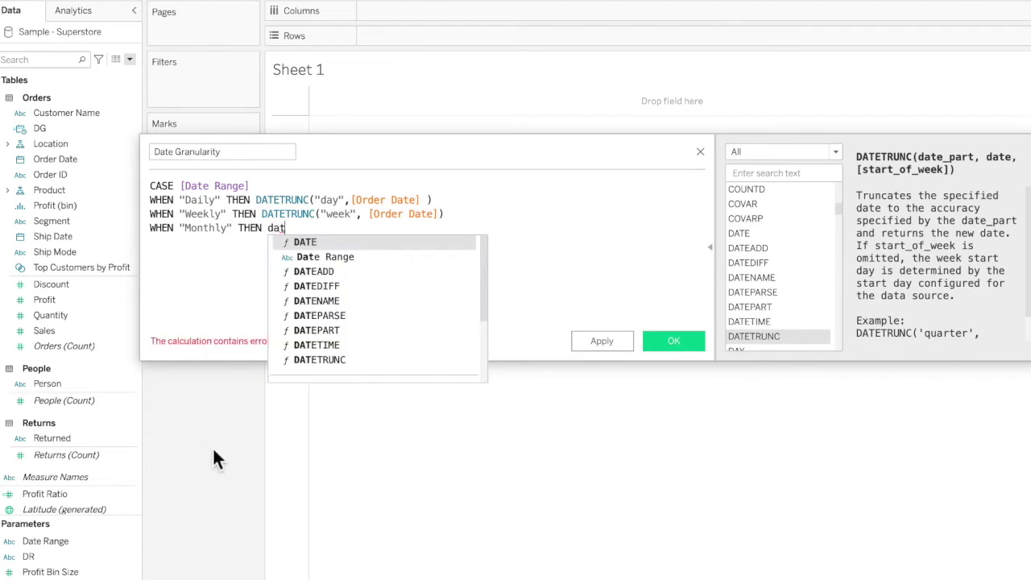
pyautogui.click(316, 359)
pyautogui.write('""month", DAT')
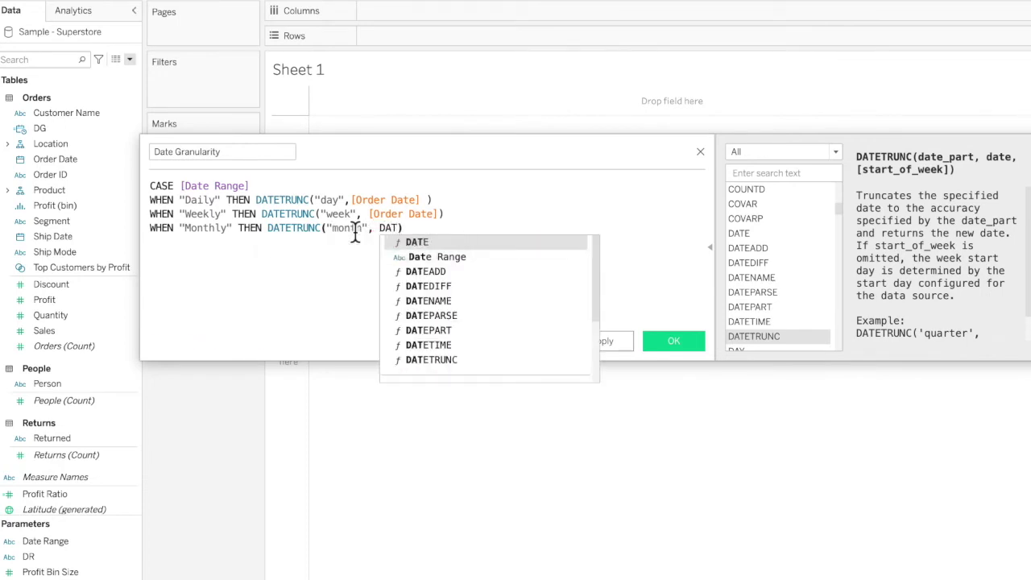
pyautogui.press('BackSpace')
pyautogui.press('BackSpace')
pyautogui.press('BackSpace')
pyautogui.write('P')
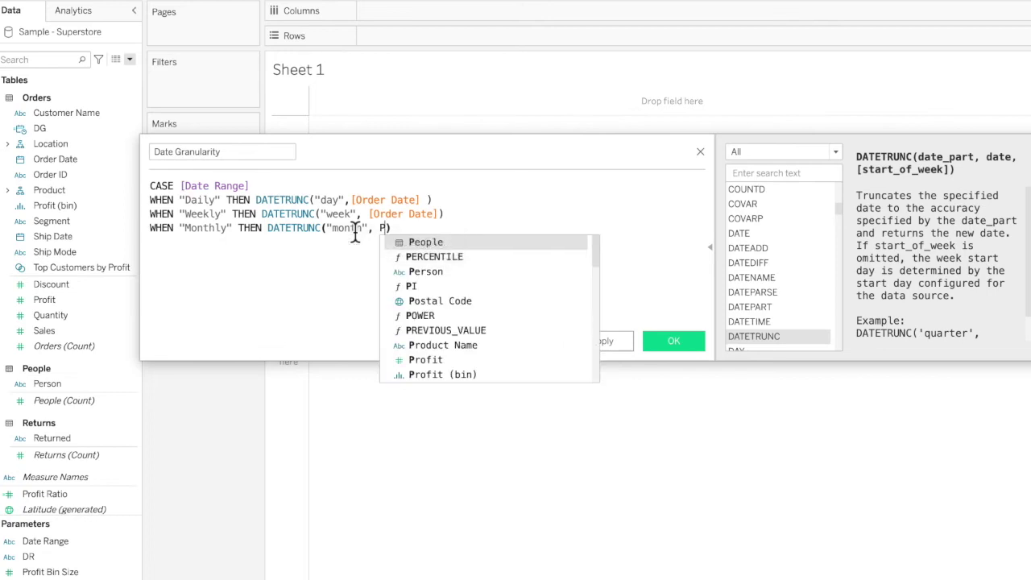
pyautogui.press('BackSpace')
pyautogui.write('Od')
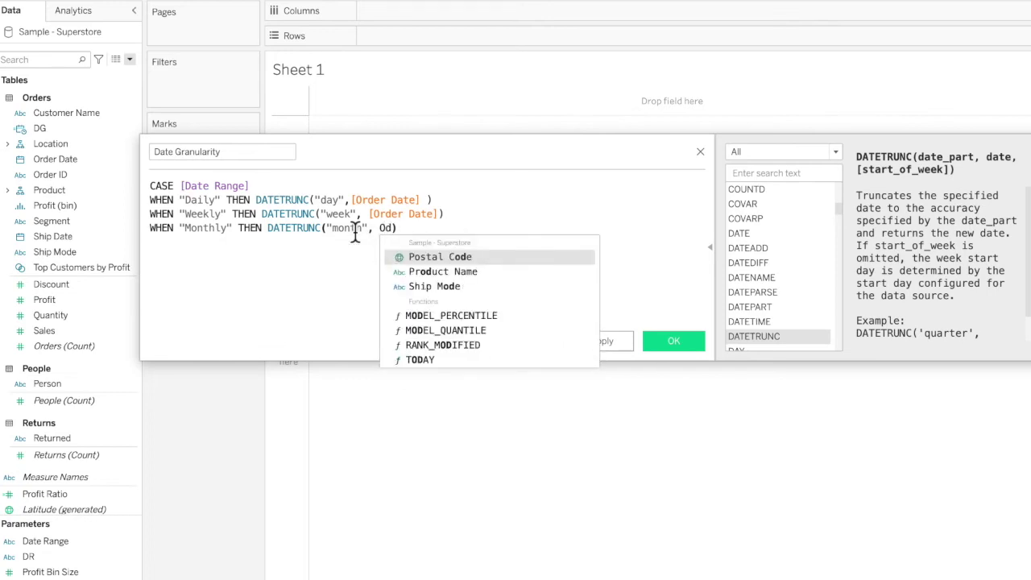
pyautogui.press('BackSpace')
pyautogui.press('Down')
pyautogui.press('Return')
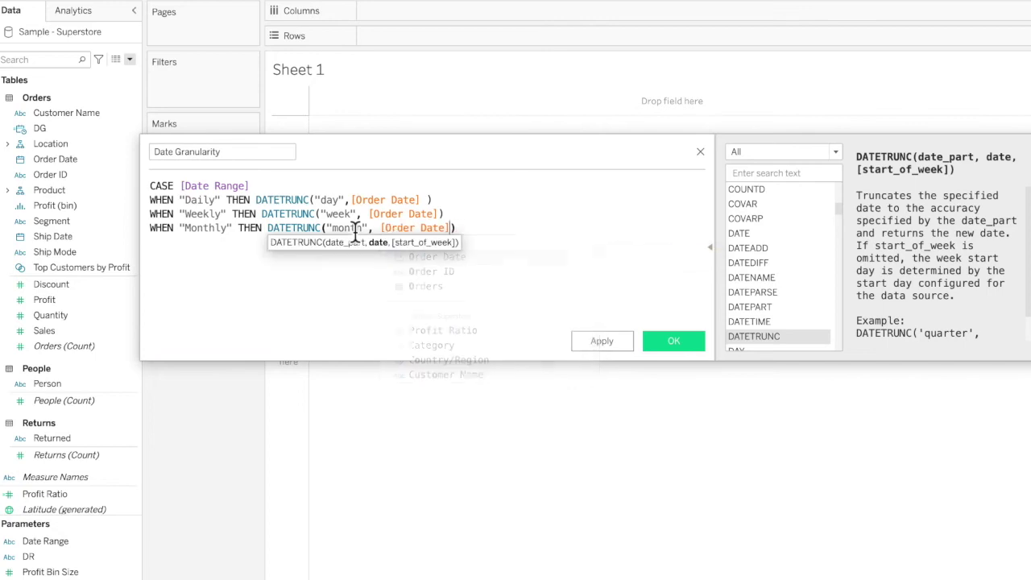
pyautogui.press('Return')
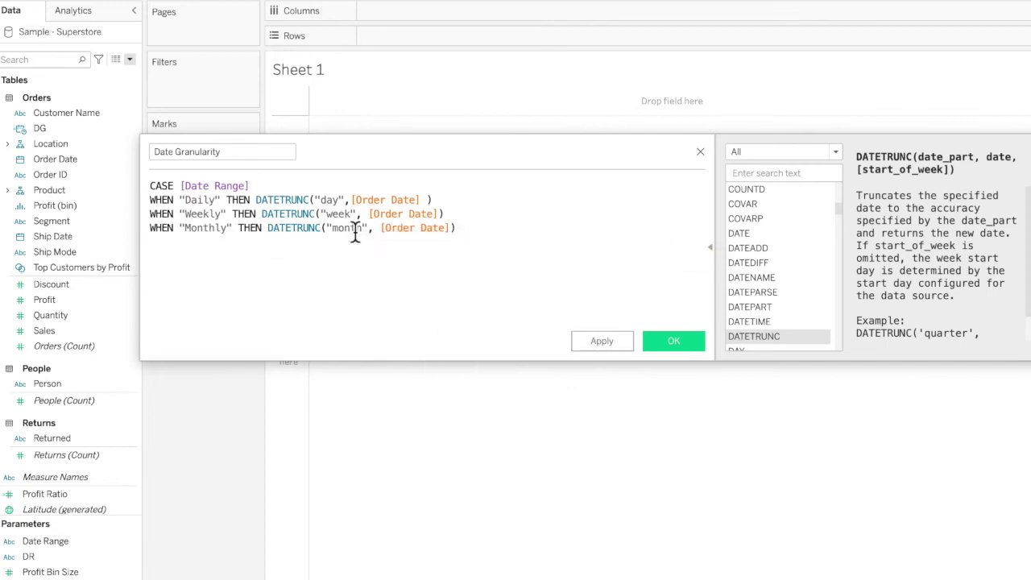
# Step: Add a Quarterly branch: WHEN "Quarterly" THEN DATETRUNC("quarter",[Order Date])
pyautogui.write('WHE')
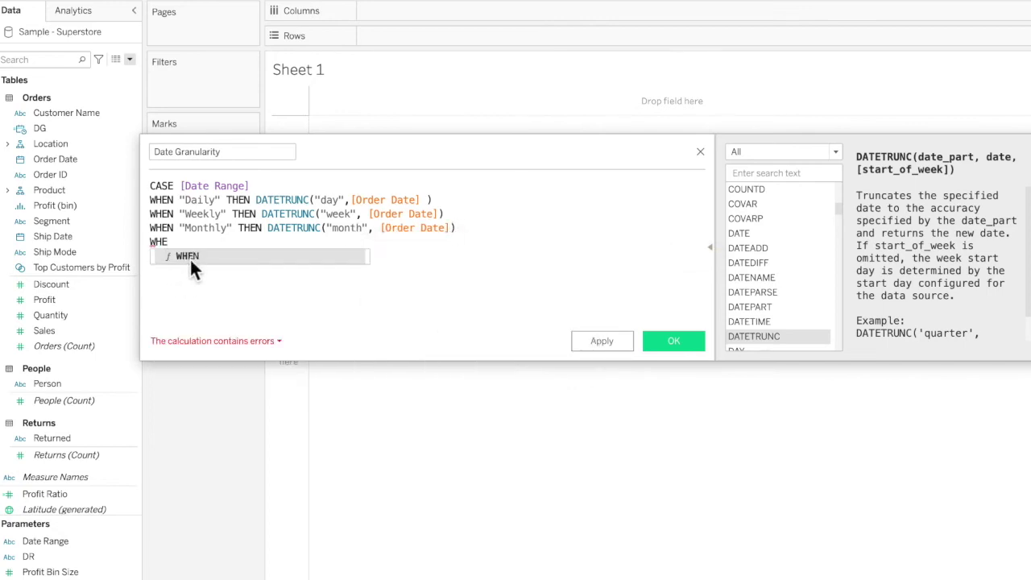
pyautogui.click(189, 257)
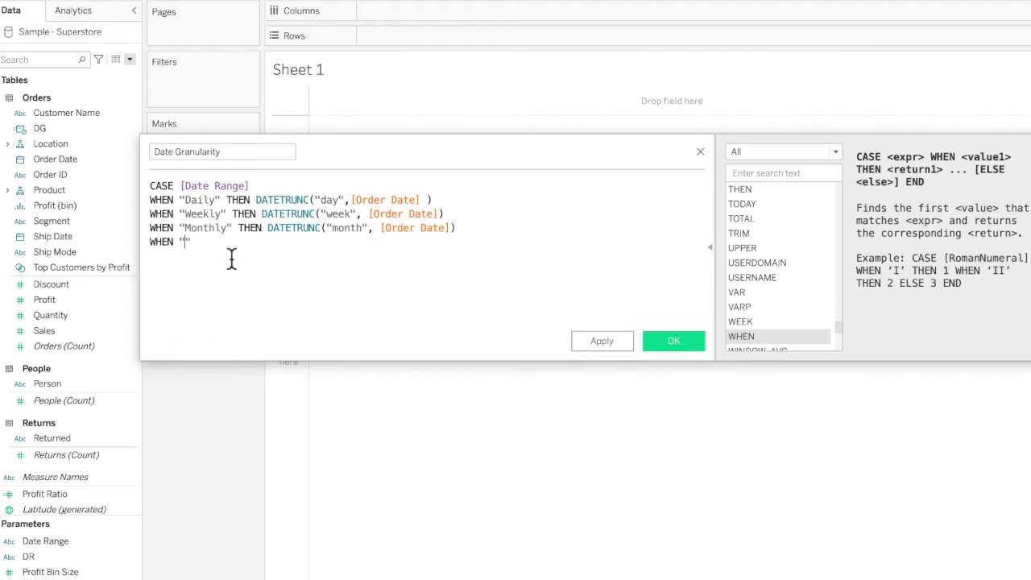
pyautogui.write('"Quarterly" THE')
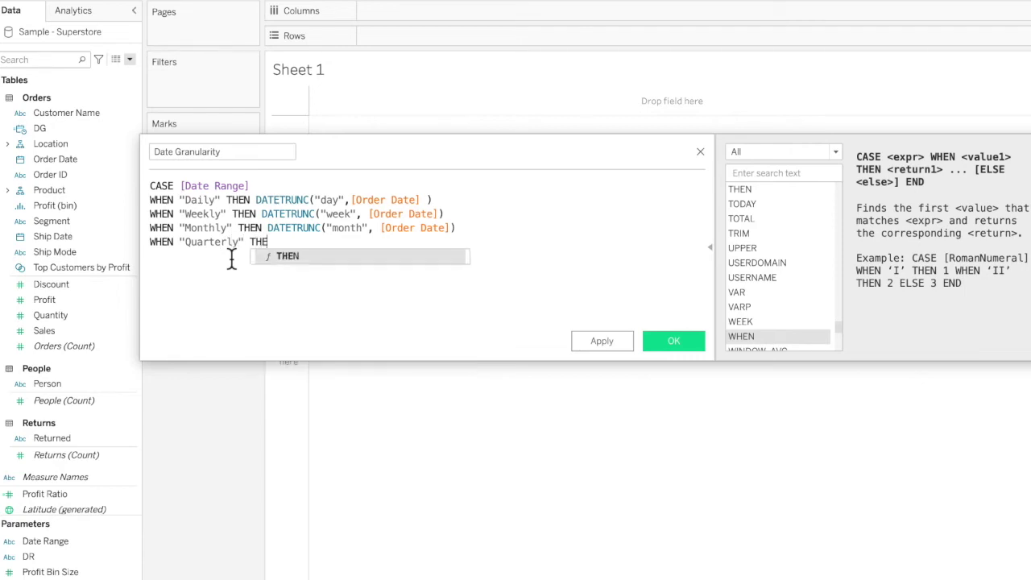
pyautogui.write('N da')
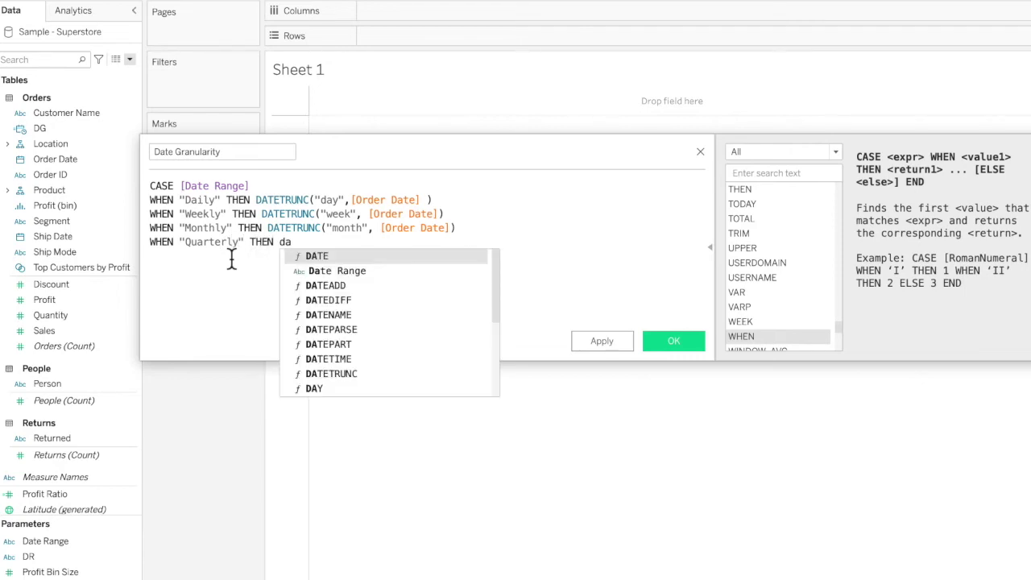
pyautogui.click(391, 374)
pyautogui.write('"quarter", OR')
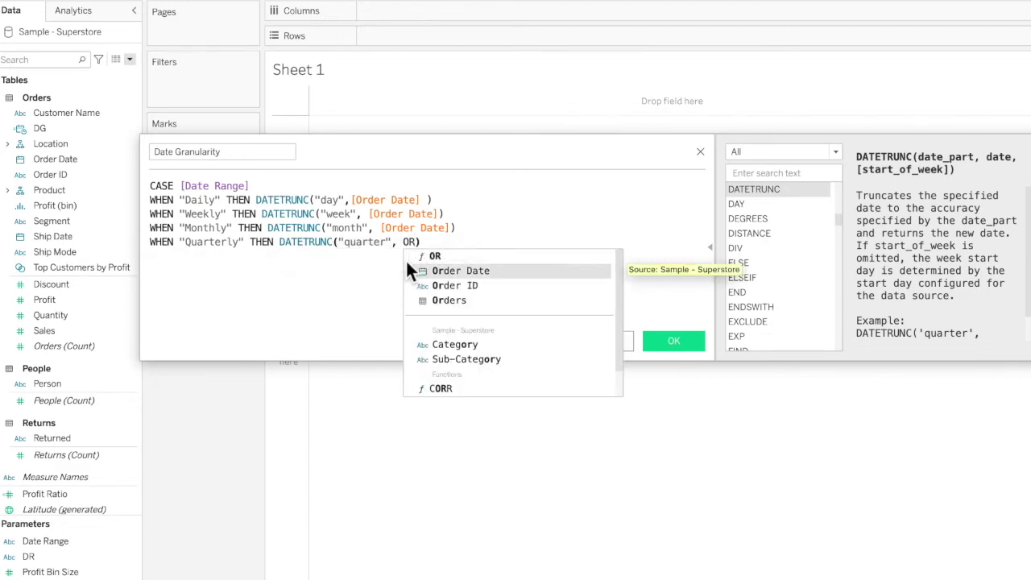
pyautogui.click(406, 266)
# Step: Add a Yearly branch: WHEN "Yearly" THEN DATETRUNC("year",[Order Date])
pyautogui.press('Return')
pyautogui.write('when')
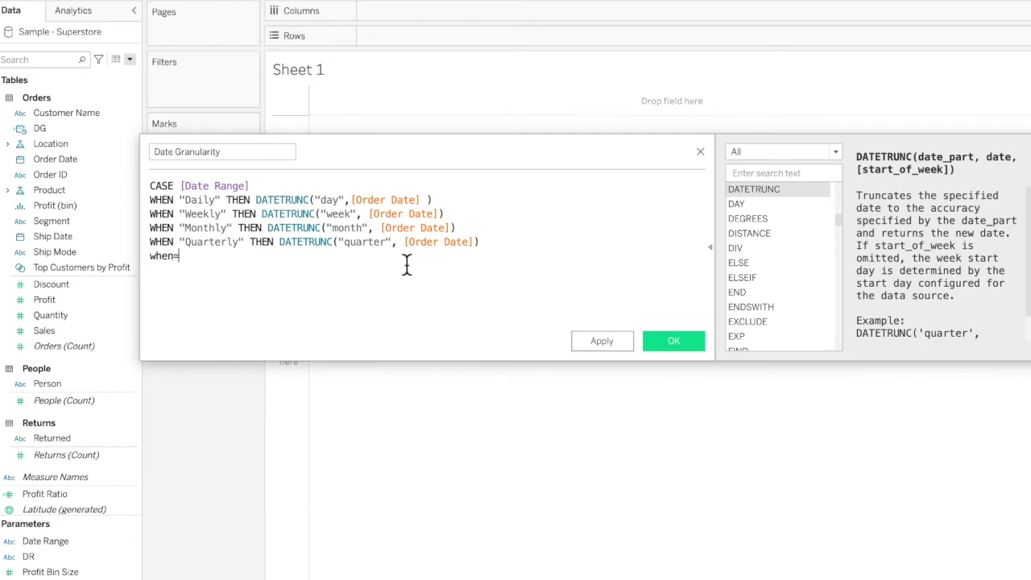
pyautogui.write('=')
pyautogui.press('BackSpace')
pyautogui.press('BackSpace')
pyautogui.press('BackSpace')
pyautogui.press('BackSpace')
pyautogui.press('BackSpace')
pyautogui.write('whe')
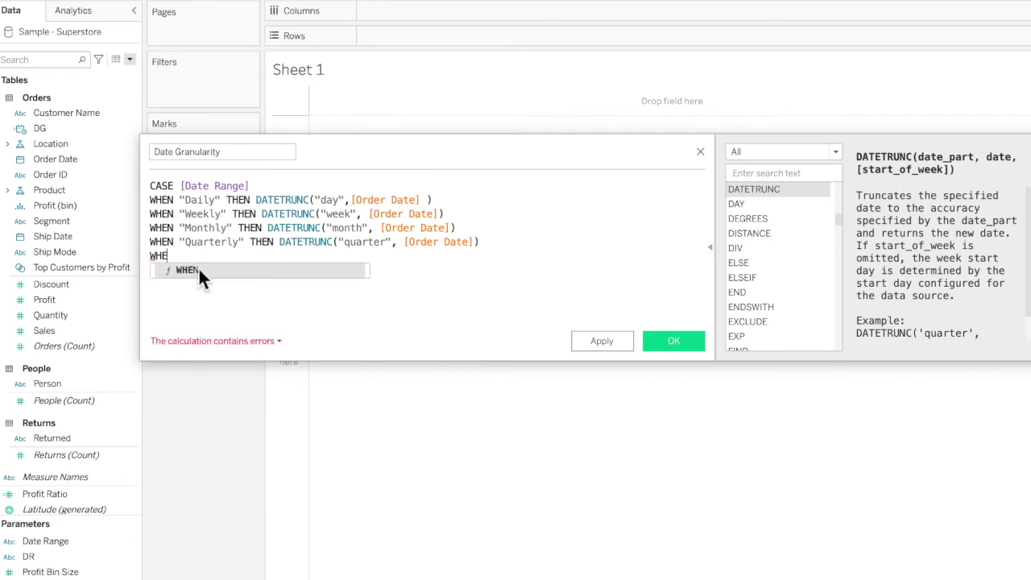
pyautogui.click(199, 271)
pyautogui.write('""')
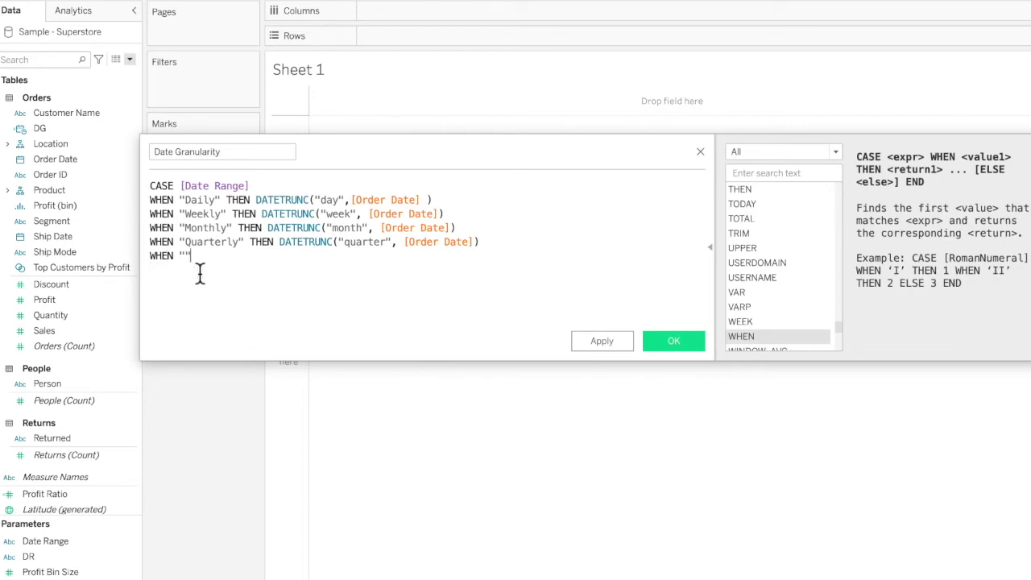
pyautogui.write('Yearly ')
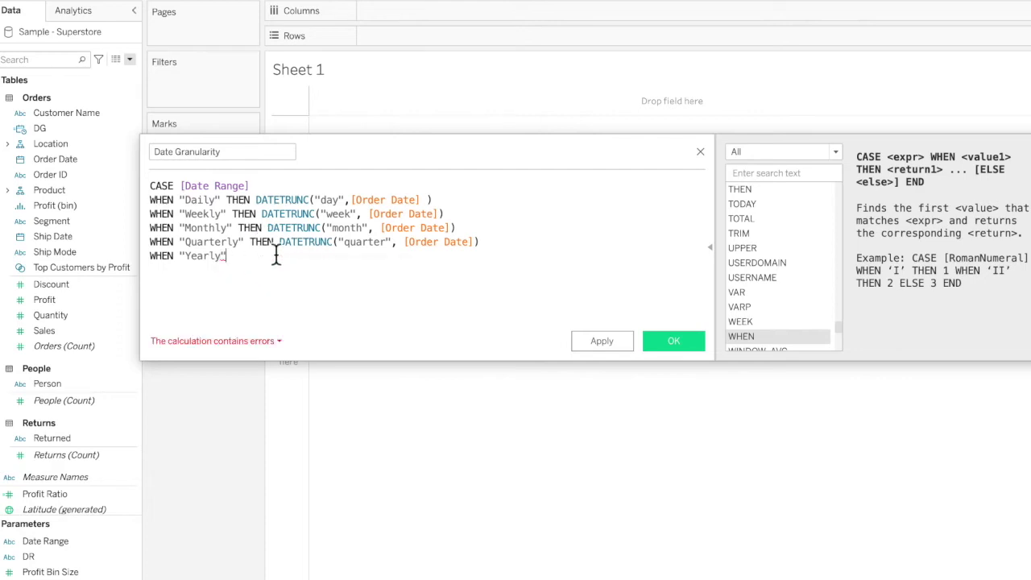
pyautogui.write(' then ')
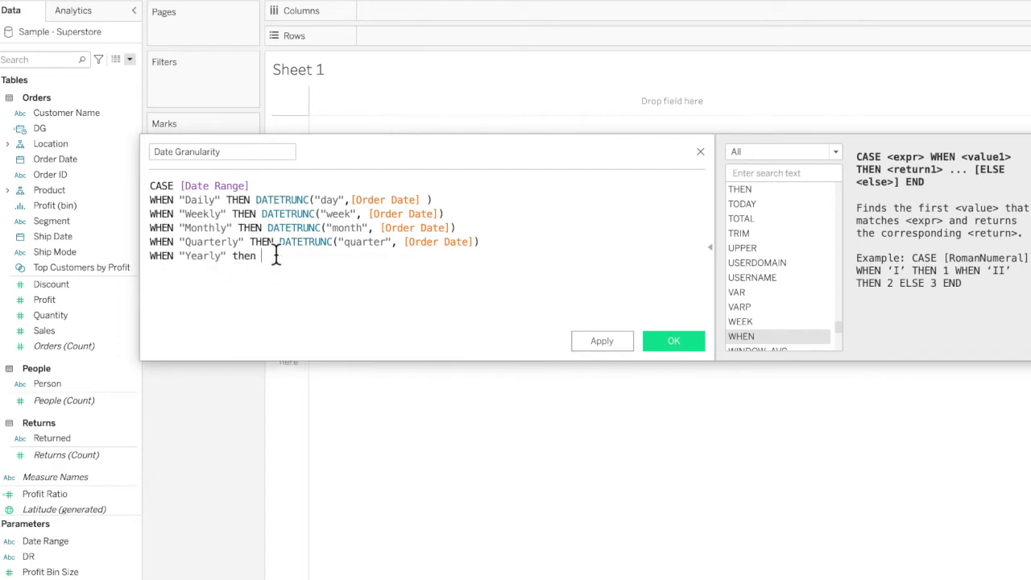
pyautogui.write('DATE')
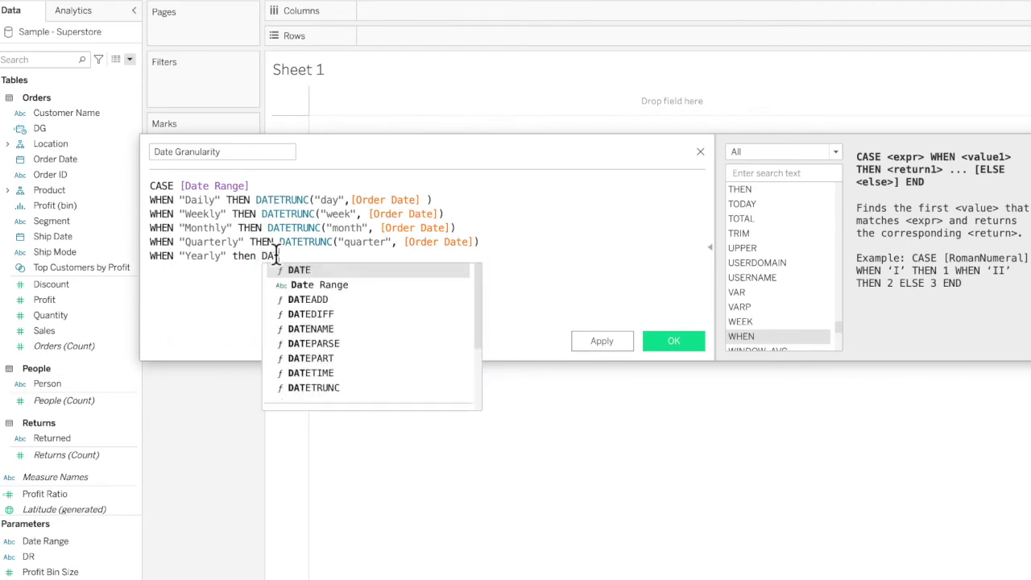
pyautogui.click(322, 387)
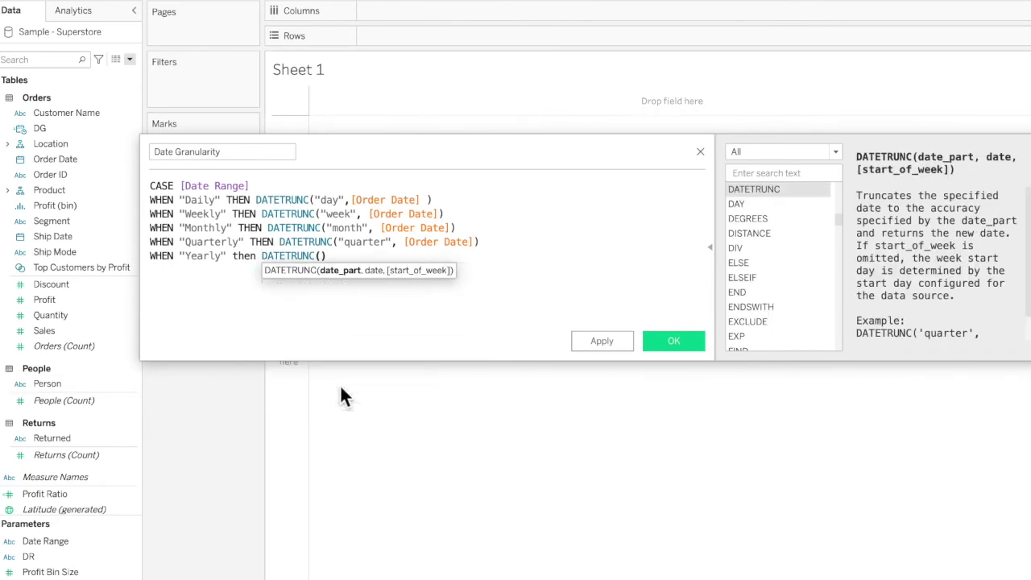
pyautogui.write('"')
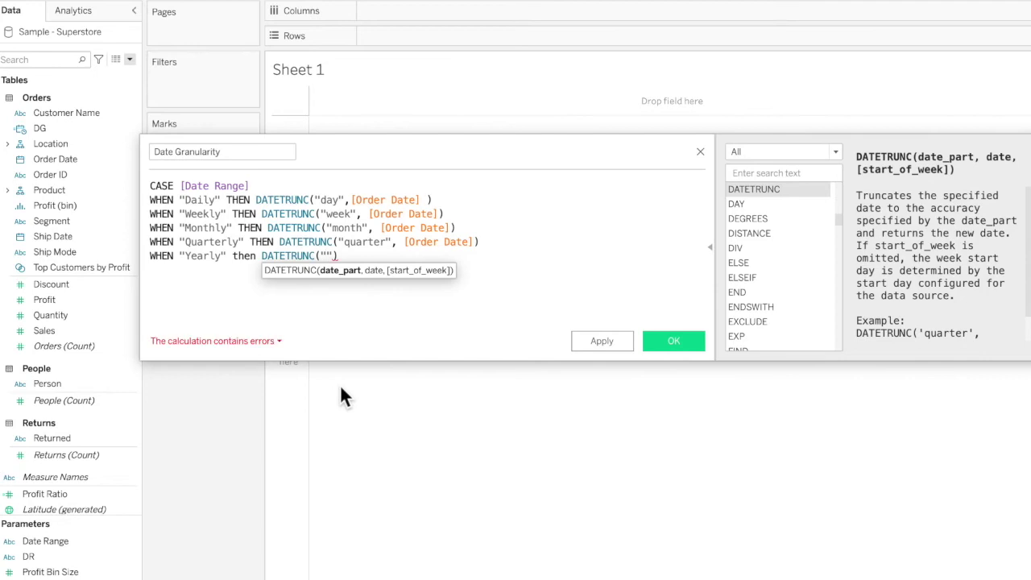
pyautogui.write('year", Or')
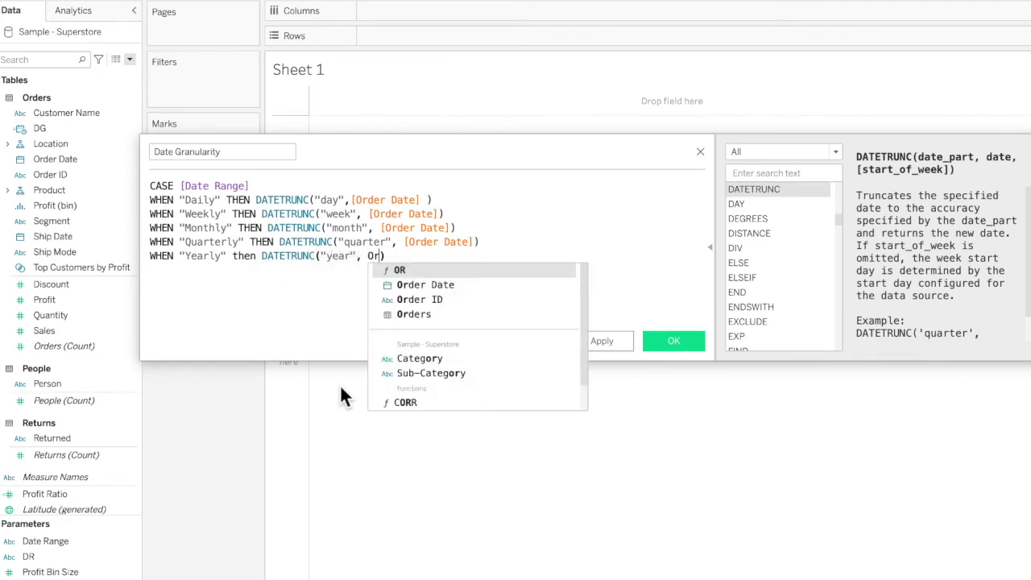
pyautogui.click(427, 287)
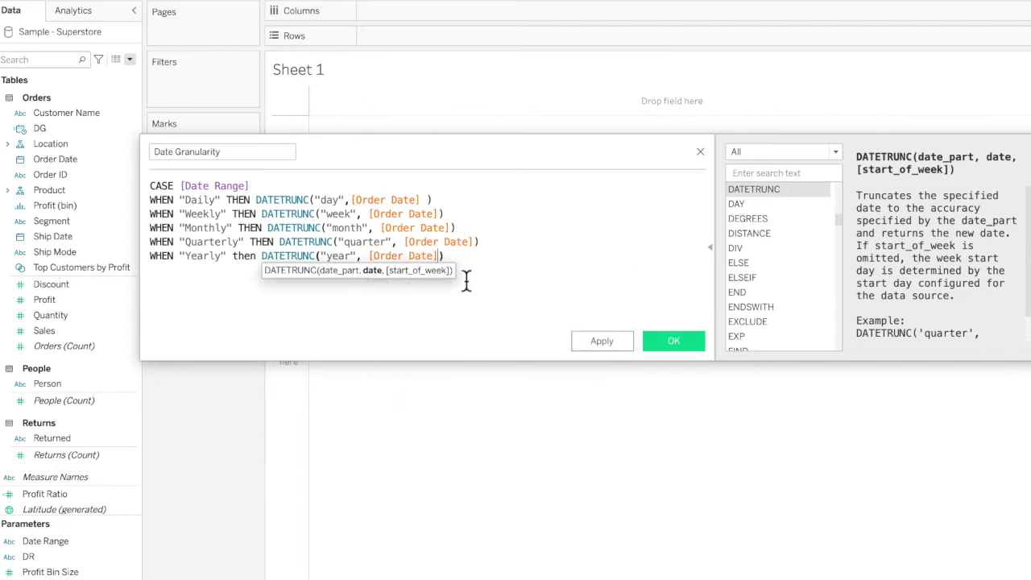
# Step: Close the CASE statement with END on a new line
pyautogui.press('End')
pyautogui.press('Return')
pyautogui.write('W')
pyautogui.press('BackSpace')
pyautogui.write('END')
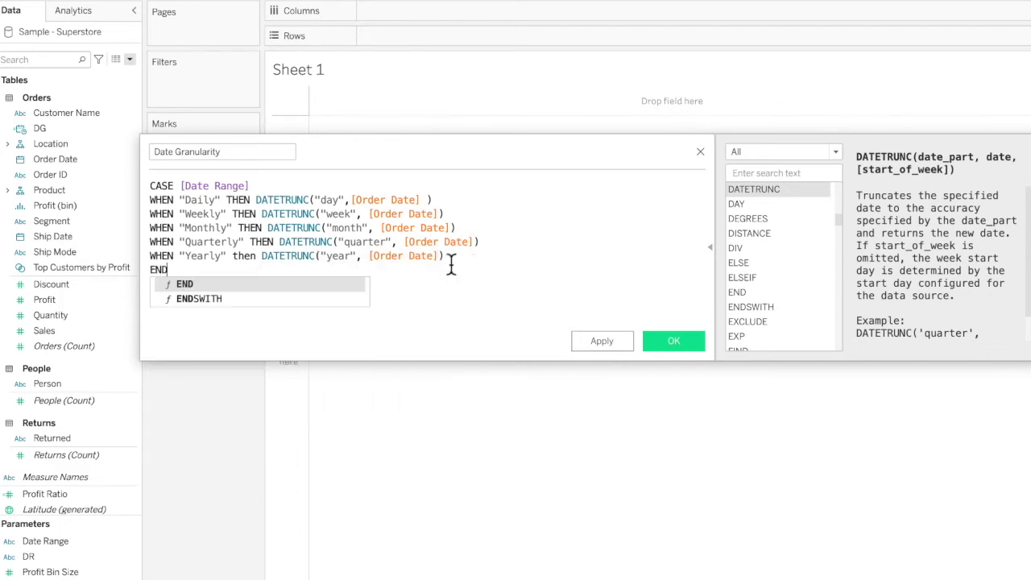
pyautogui.click(196, 284)
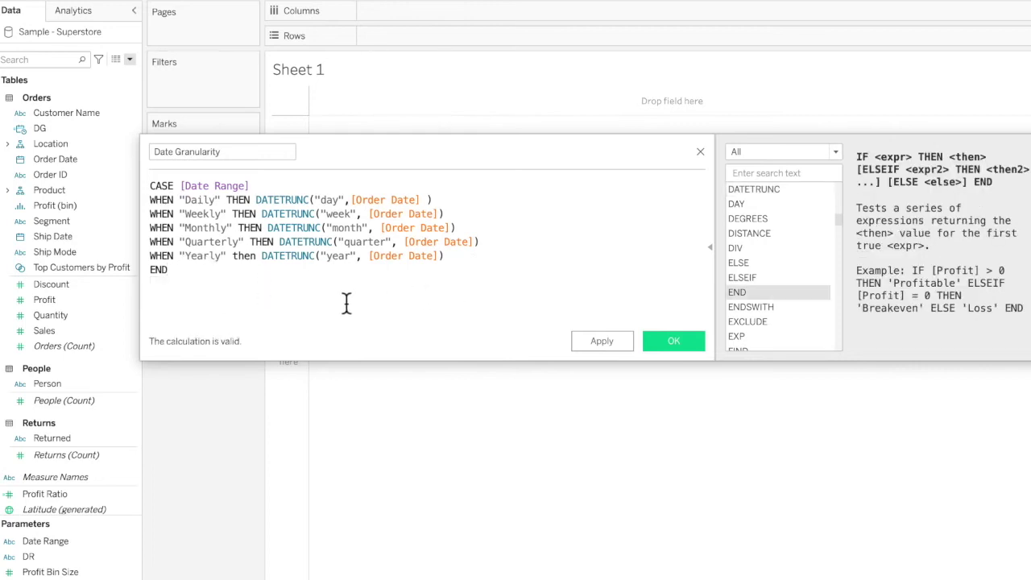
pyautogui.click(68, 284)
# Step: Save the Date Granularity field, reopen it to review DATETRUNC help, then close the editor unchanged
pyautogui.click(690, 342)
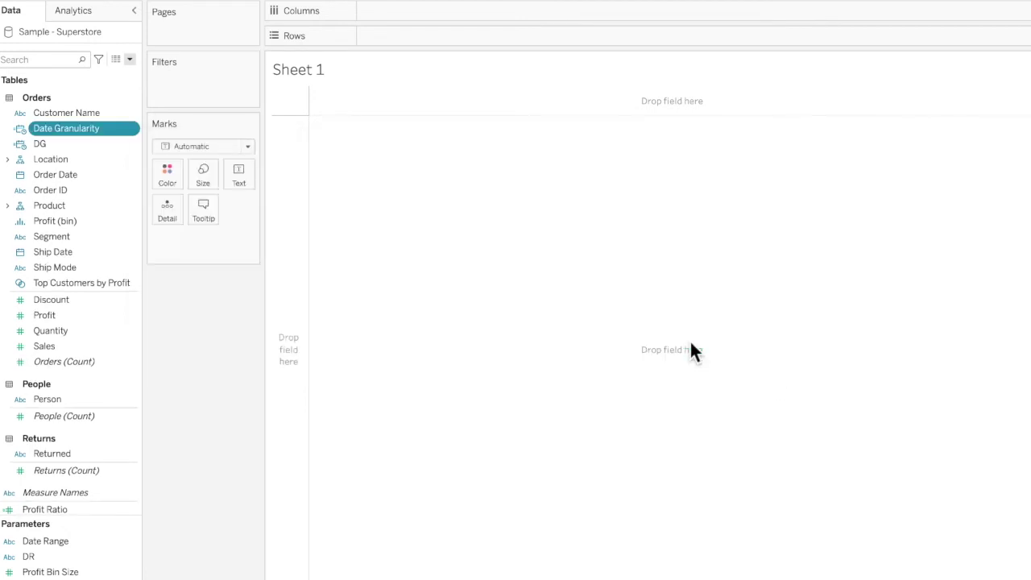
pyautogui.rightClick(134, 132)
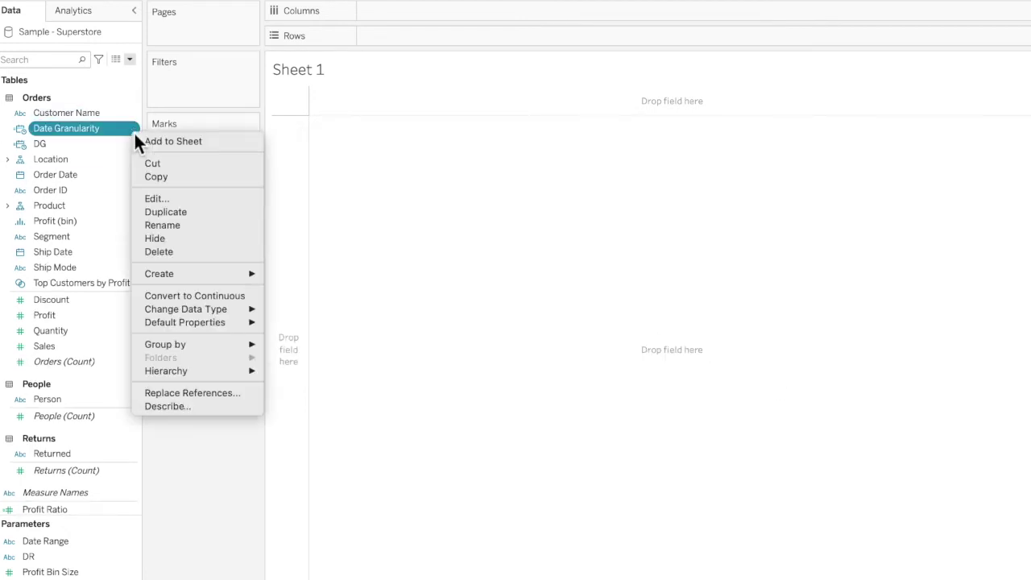
pyautogui.click(182, 198)
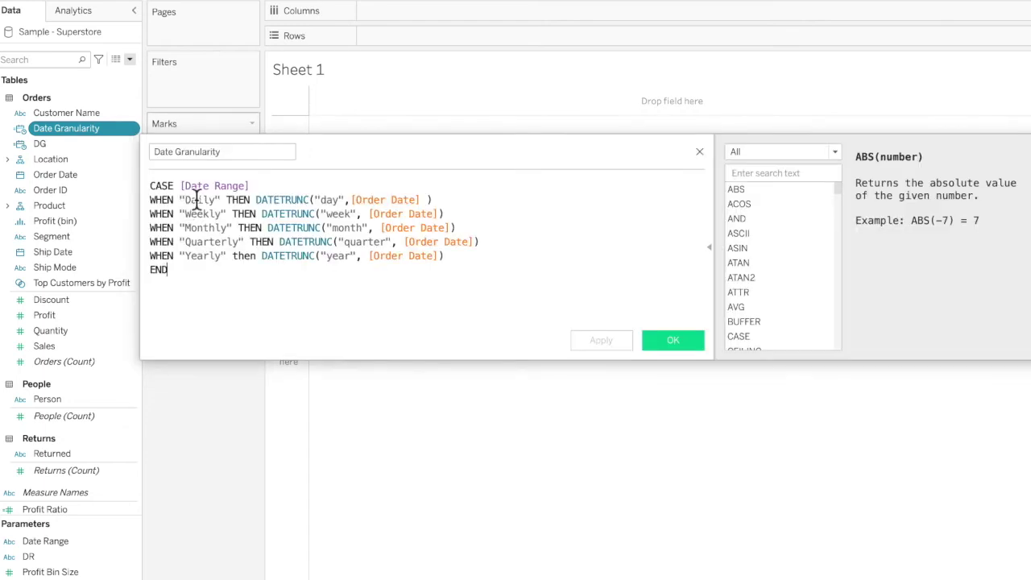
pyautogui.doubleClick(262, 200)
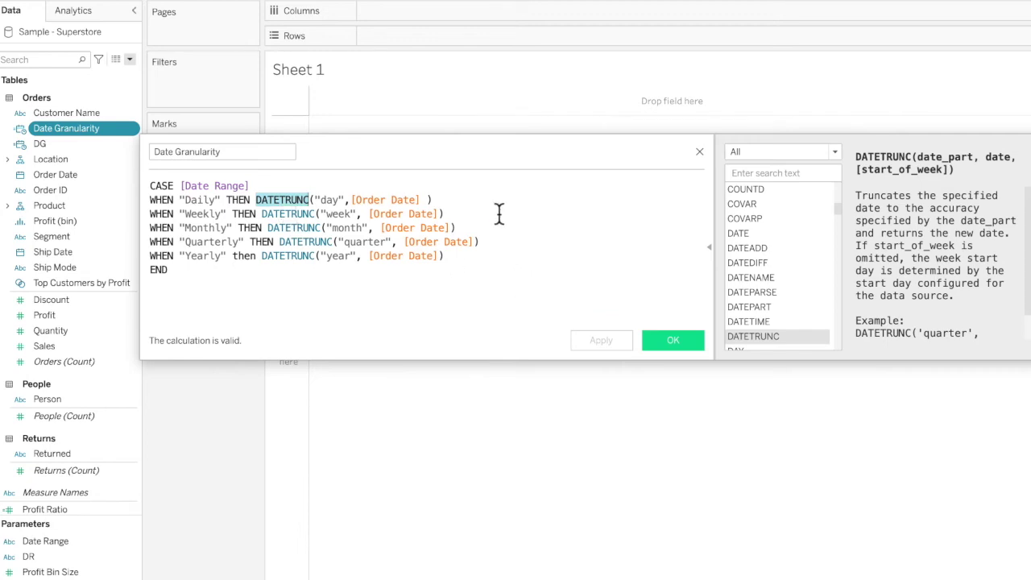
pyautogui.click(700, 152)
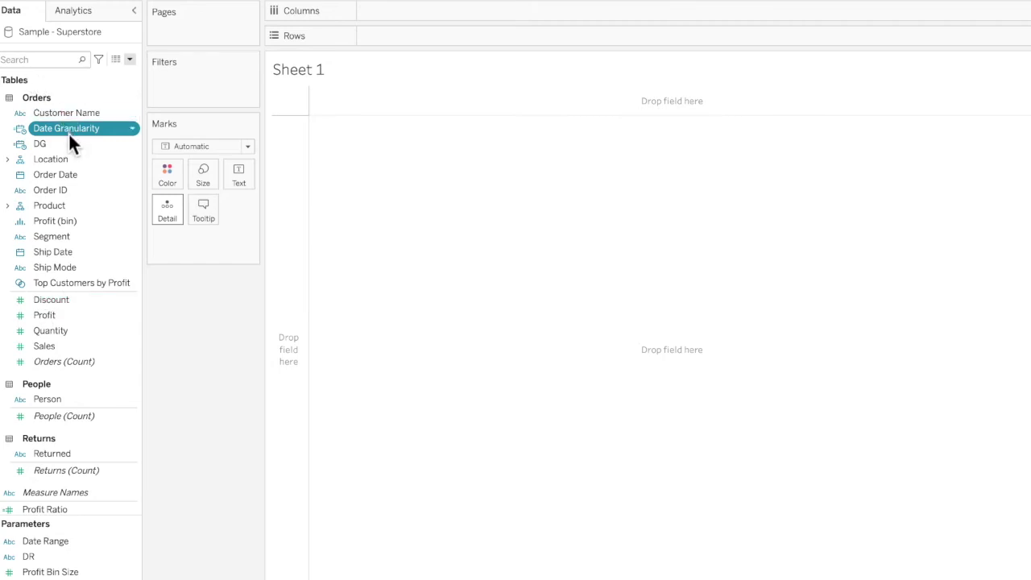
# Step: Put Date Granularity on Rows as discrete Exact Date and Date Range on Detail
pyautogui.moveTo(69, 132); pyautogui.dragTo(442, 40)
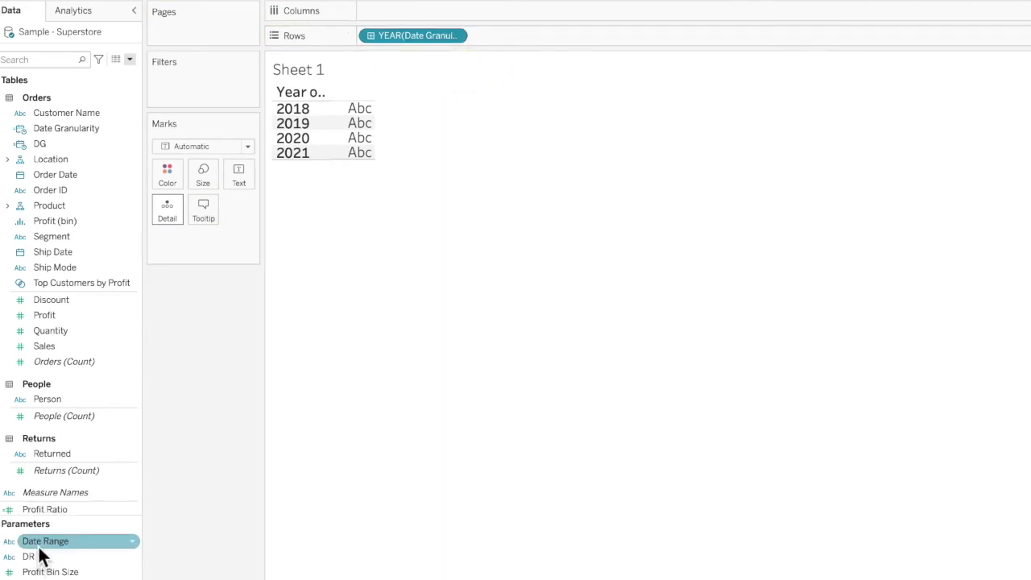
pyautogui.moveTo(39, 544); pyautogui.dragTo(165, 214)
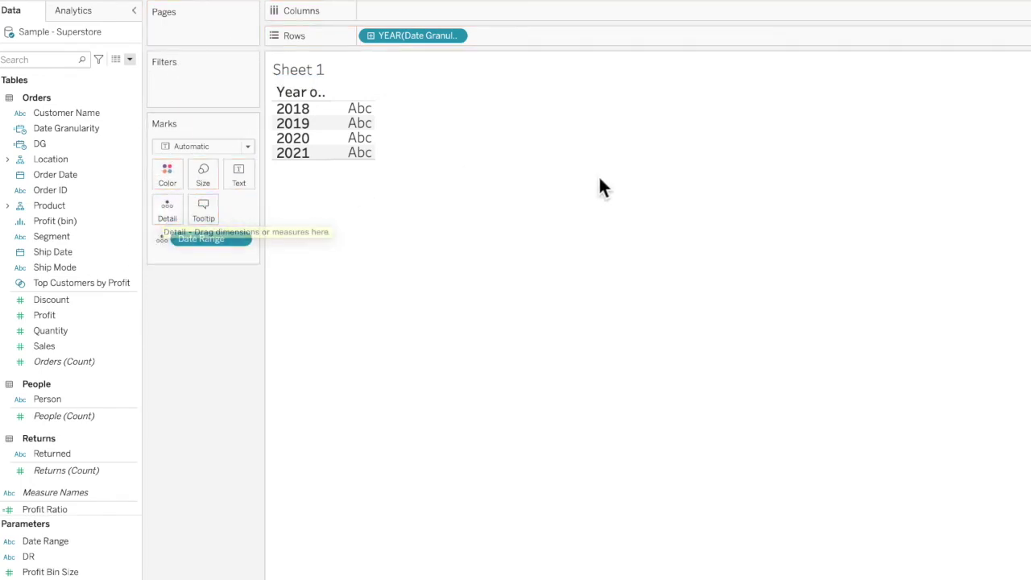
pyautogui.click(455, 36)
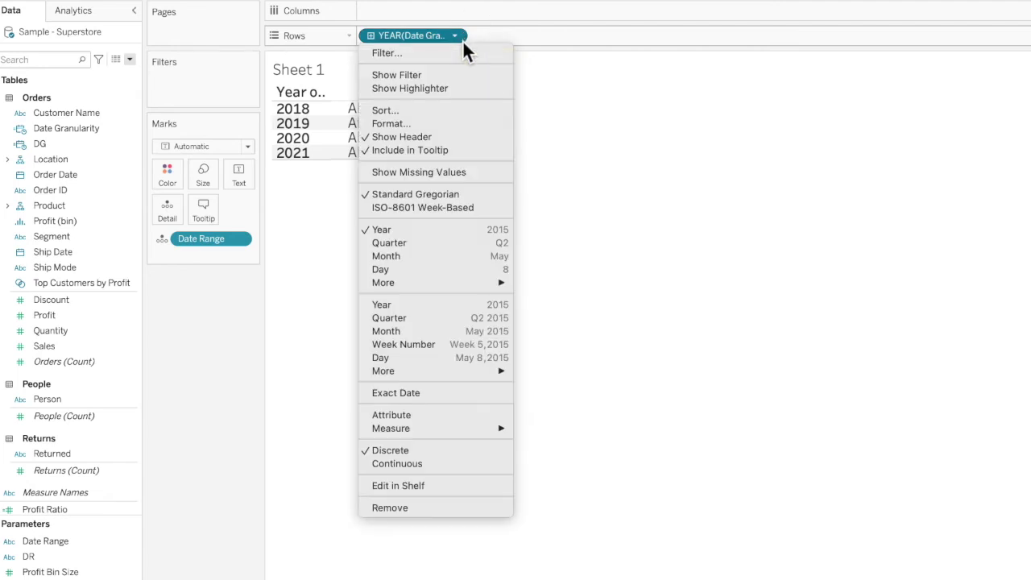
pyautogui.click(454, 393)
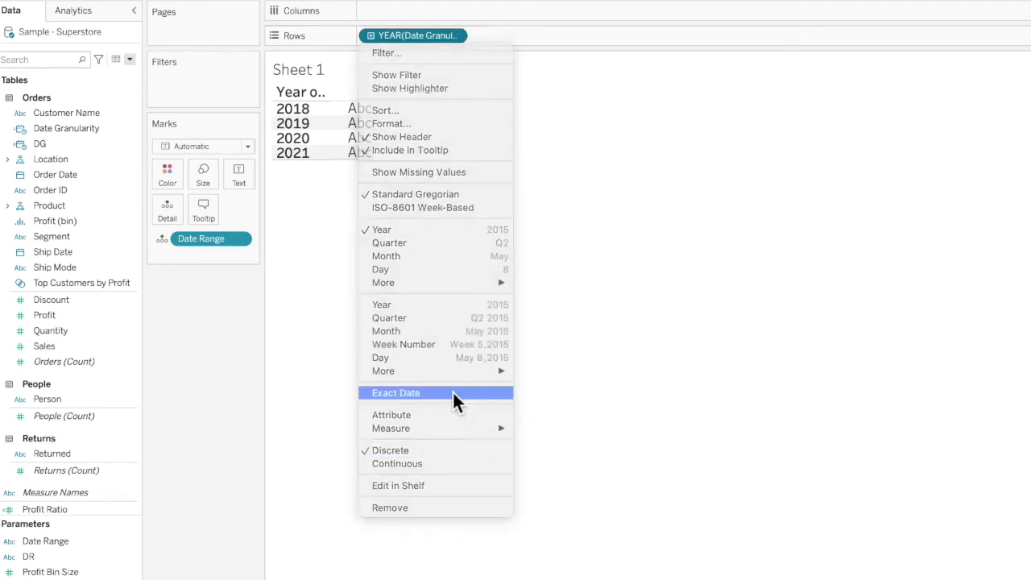
pyautogui.click(456, 36)
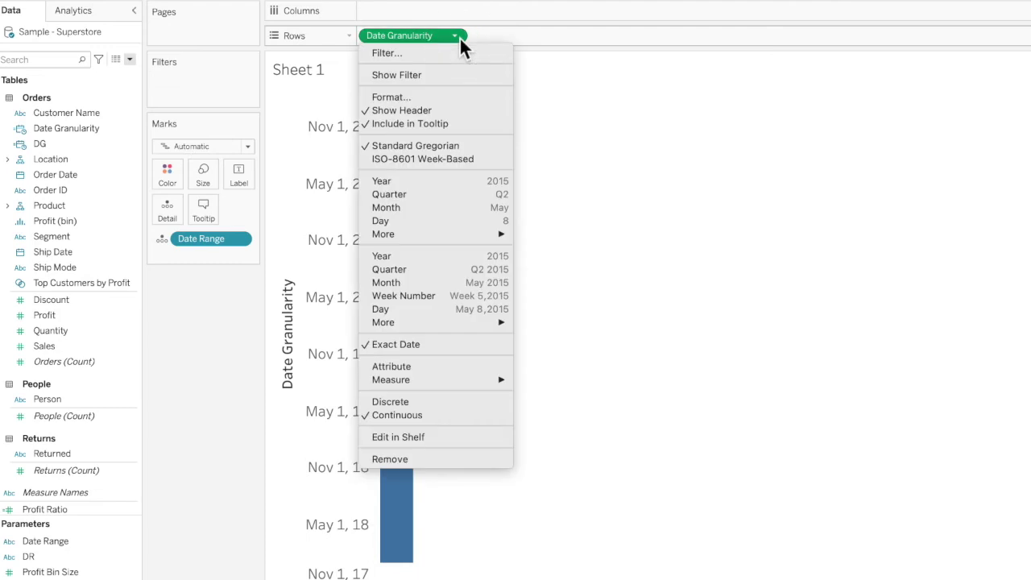
pyautogui.moveTo(437, 383)
pyautogui.click(437, 403)
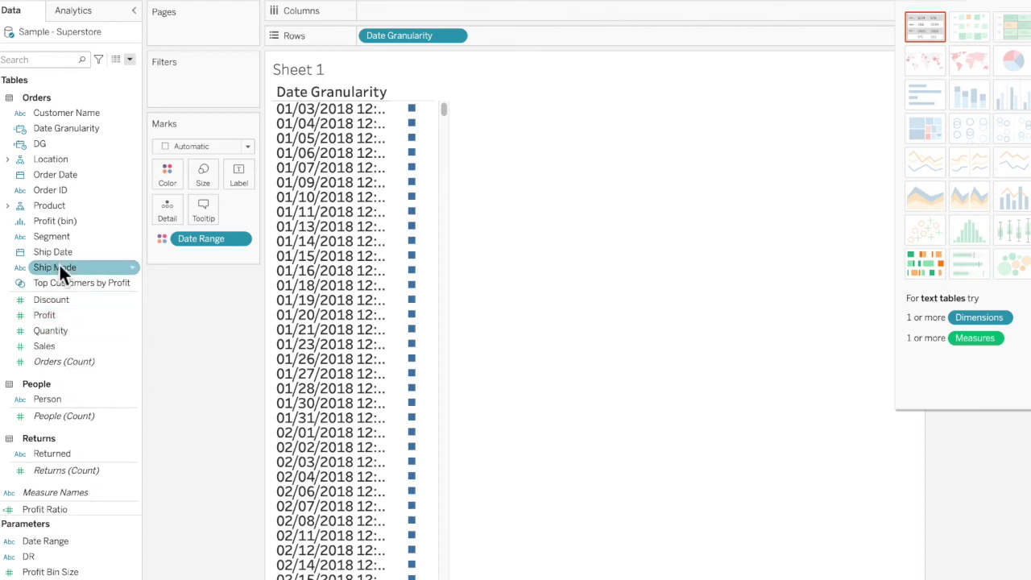
# Step: Add Profit, Discount, Quantity and Sales sums to Columns and switch to a text table
pyautogui.moveTo(51, 318); pyautogui.dragTo(397, 10)
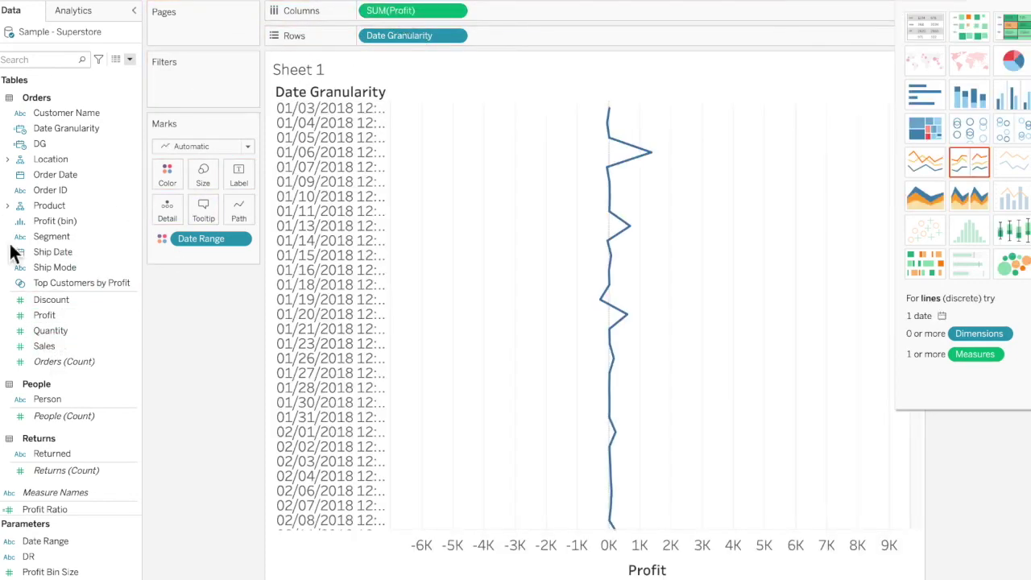
pyautogui.moveTo(48, 301); pyautogui.dragTo(510, 25)
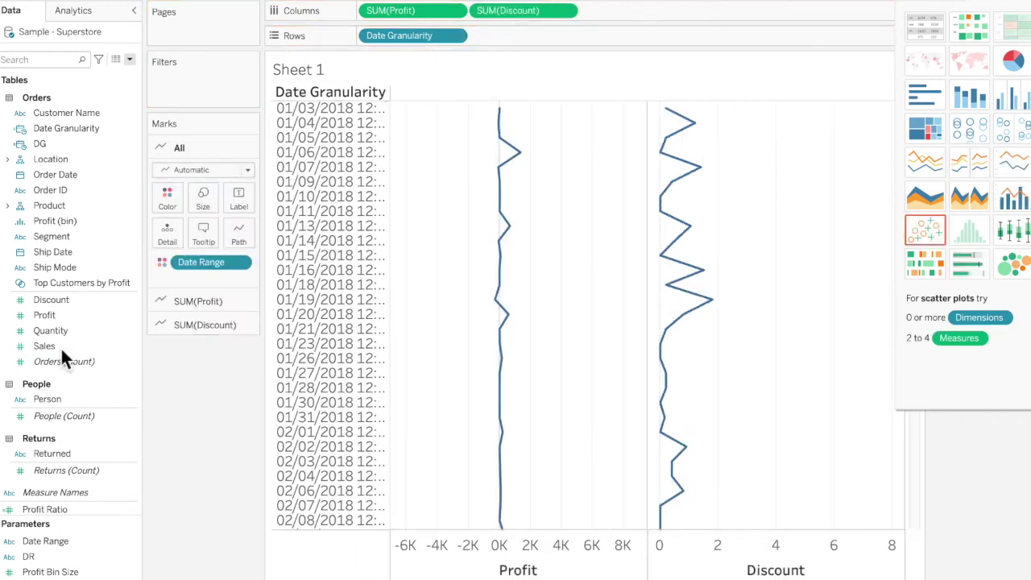
pyautogui.moveTo(49, 330); pyautogui.dragTo(614, 11)
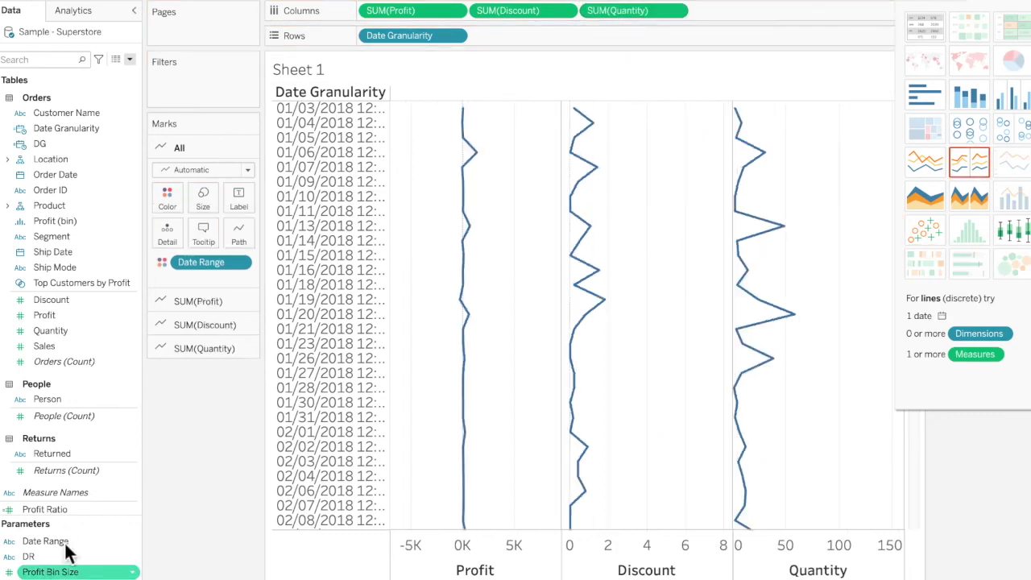
pyautogui.click(54, 344)
pyautogui.moveTo(56, 335)
pyautogui.mouseDown()
pyautogui.moveTo(817, 8)
pyautogui.moveTo(188, 244)
pyautogui.moveTo(51, 364)
pyautogui.moveTo(51, 347)
pyautogui.mouseUp()
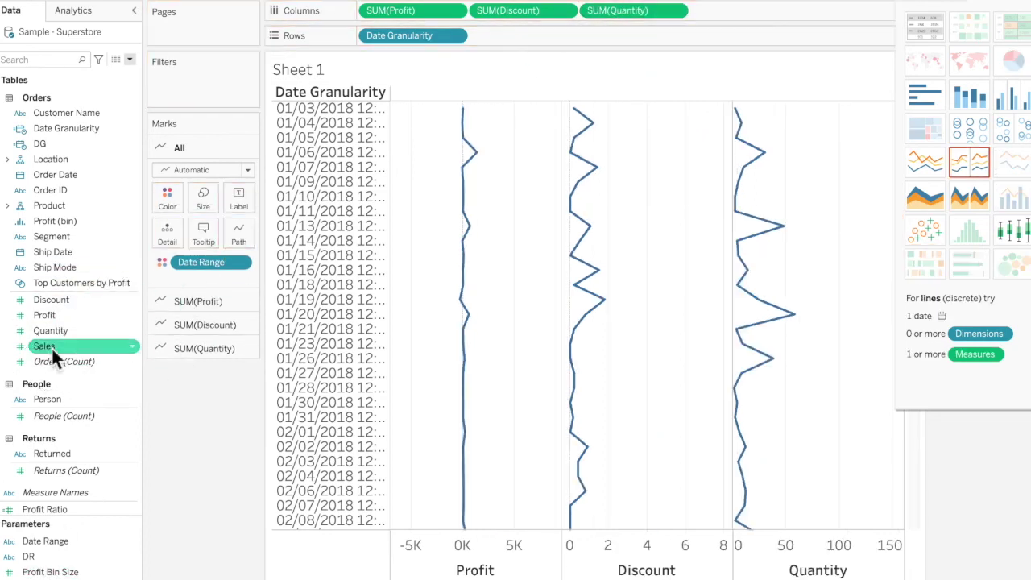
pyautogui.click(48, 348)
pyautogui.moveTo(62, 348); pyautogui.dragTo(751, 18)
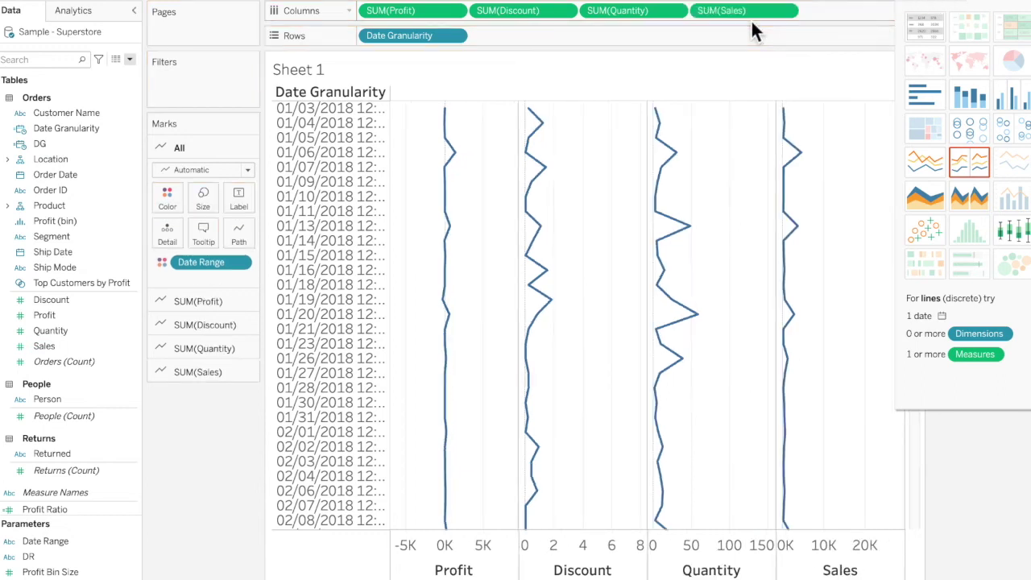
pyautogui.click(922, 25)
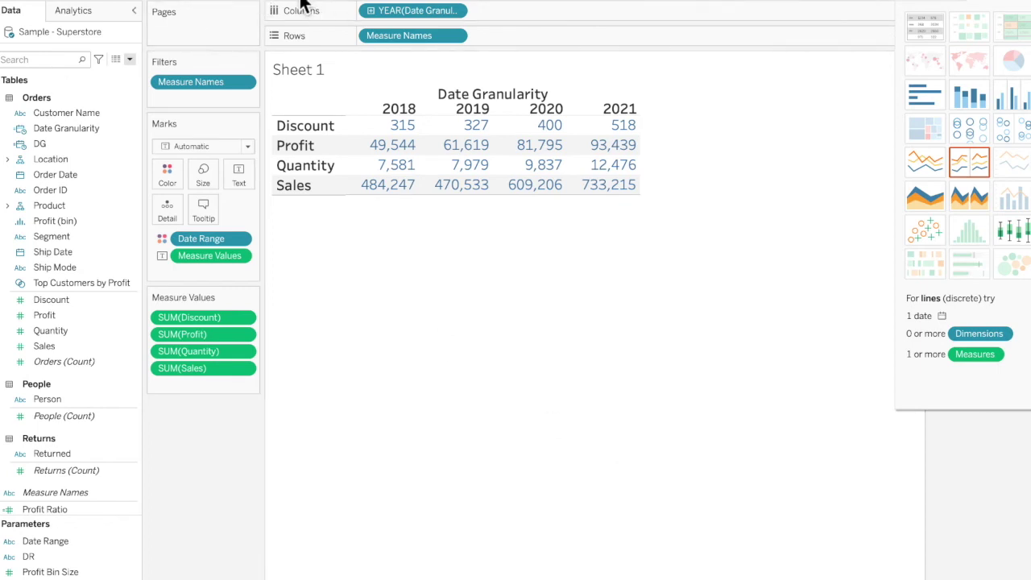
# Step: Swap rows and columns, then set Date Granularity to discrete Exact Date
pyautogui.hotkey('ctrl', 'w')
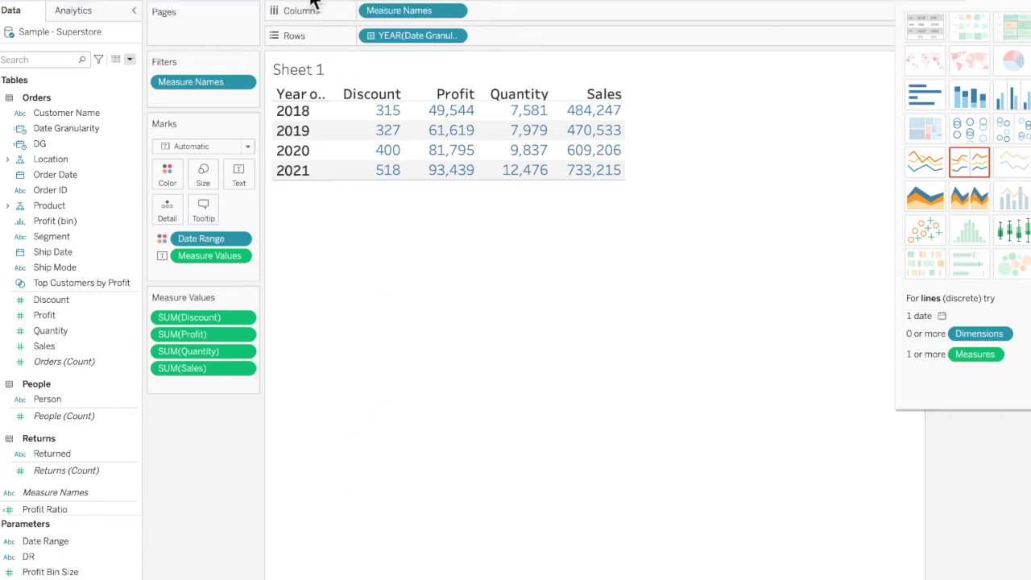
pyautogui.click(455, 37)
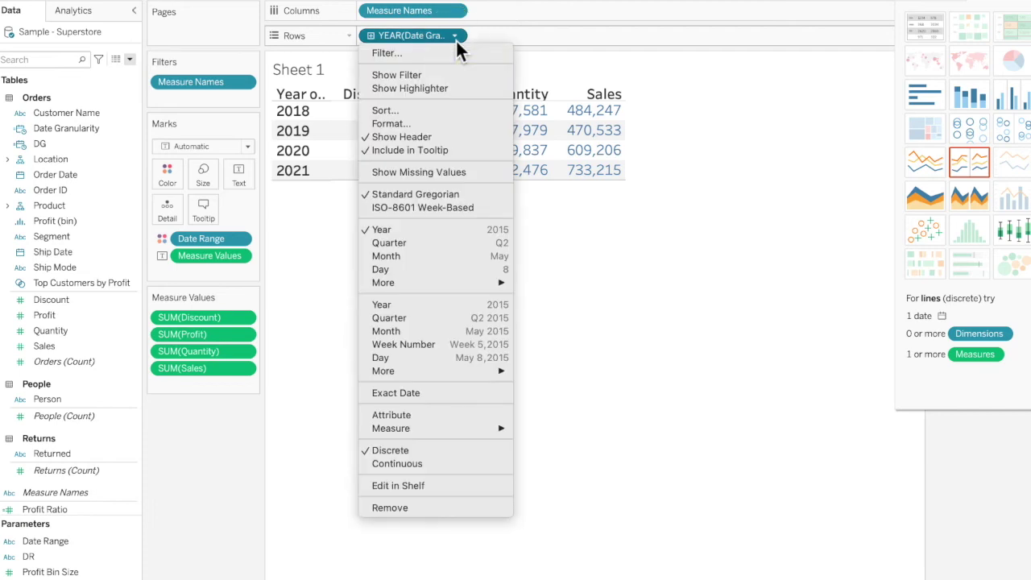
pyautogui.click(413, 392)
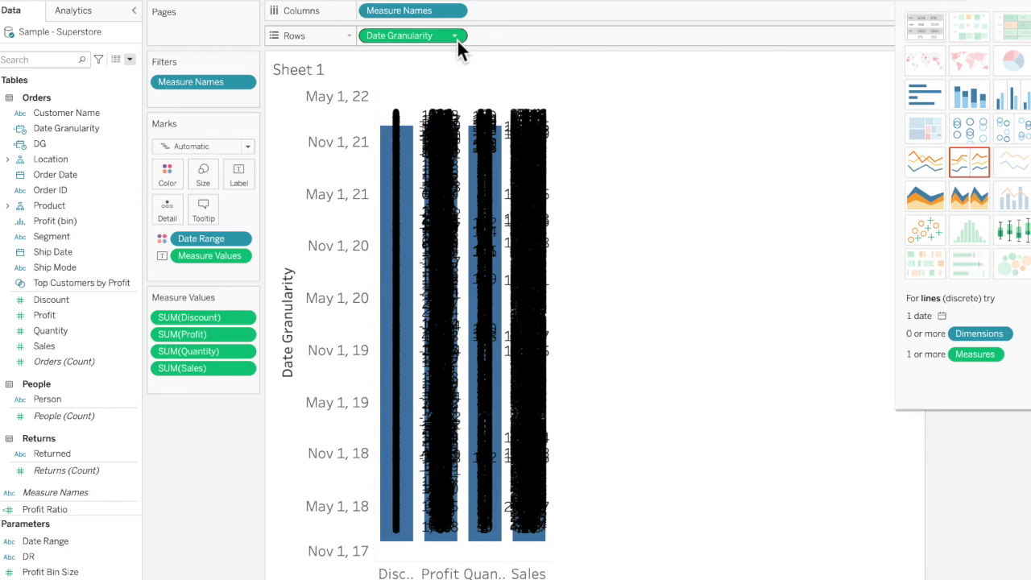
pyautogui.click(455, 37)
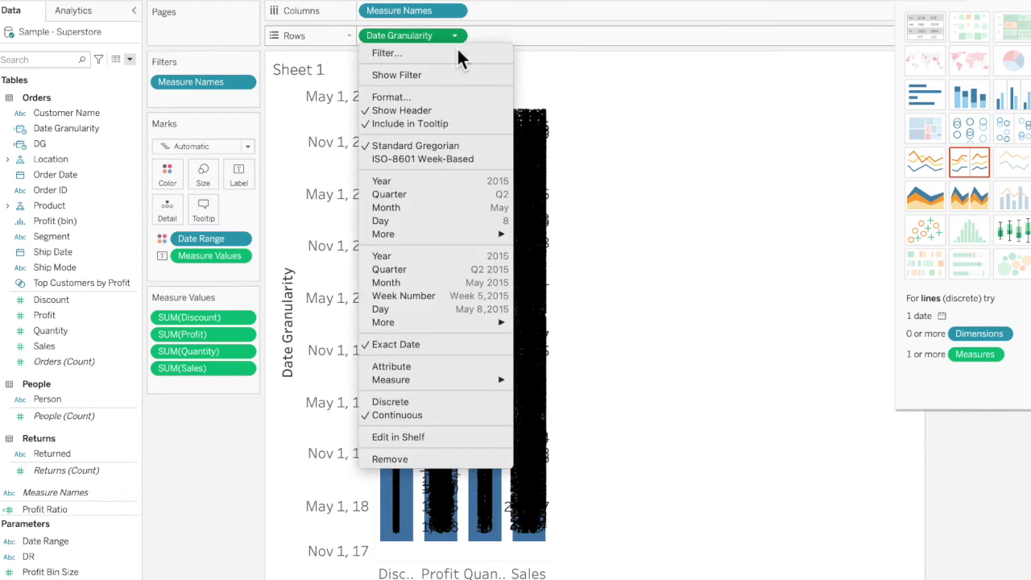
pyautogui.click(439, 402)
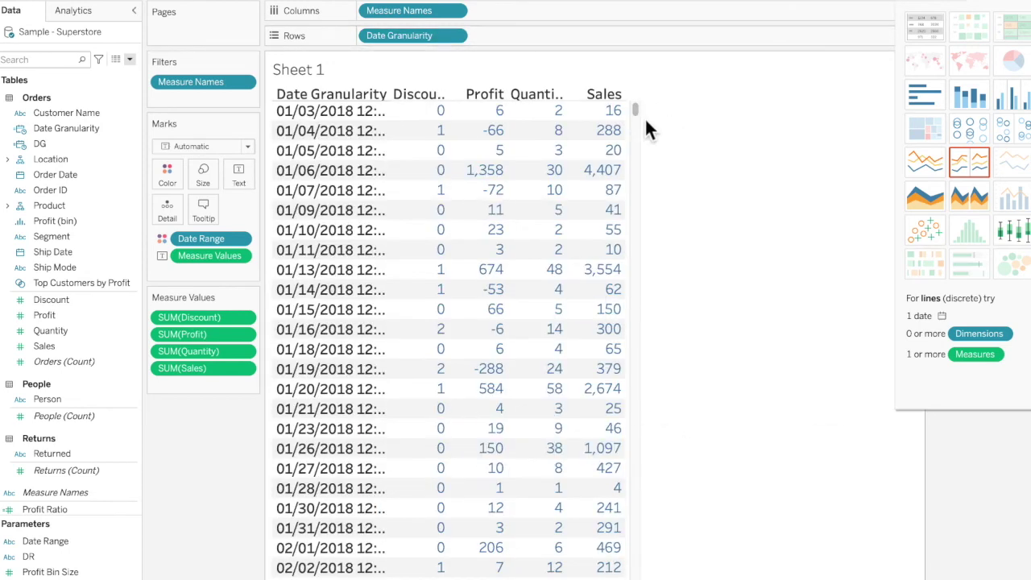
# Step: Close Show Me, move Date Range from Color to Detail, and show its parameter control
pyautogui.moveTo(637, 111); pyautogui.dragTo(636, 88)
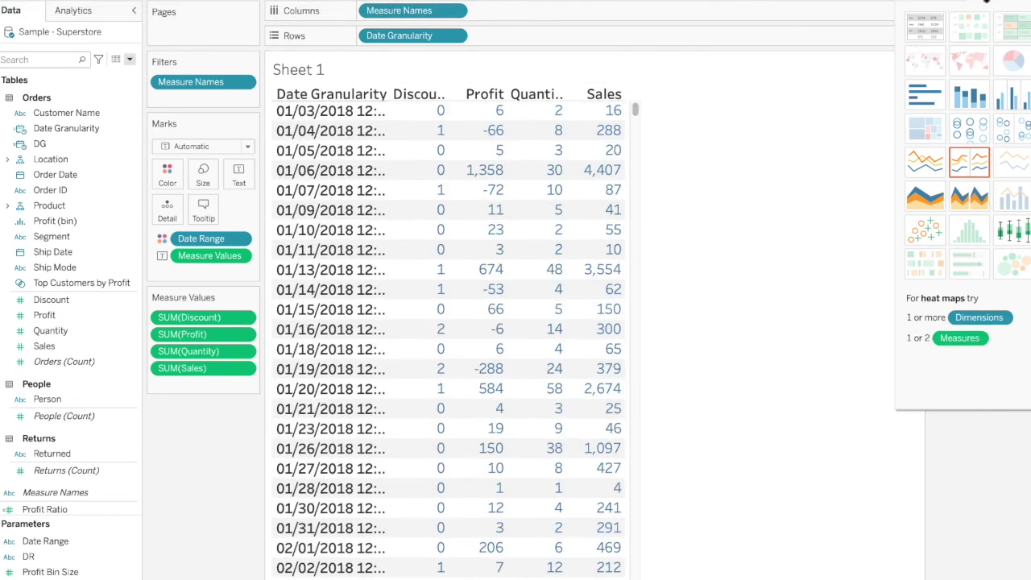
pyautogui.click(987, 4)
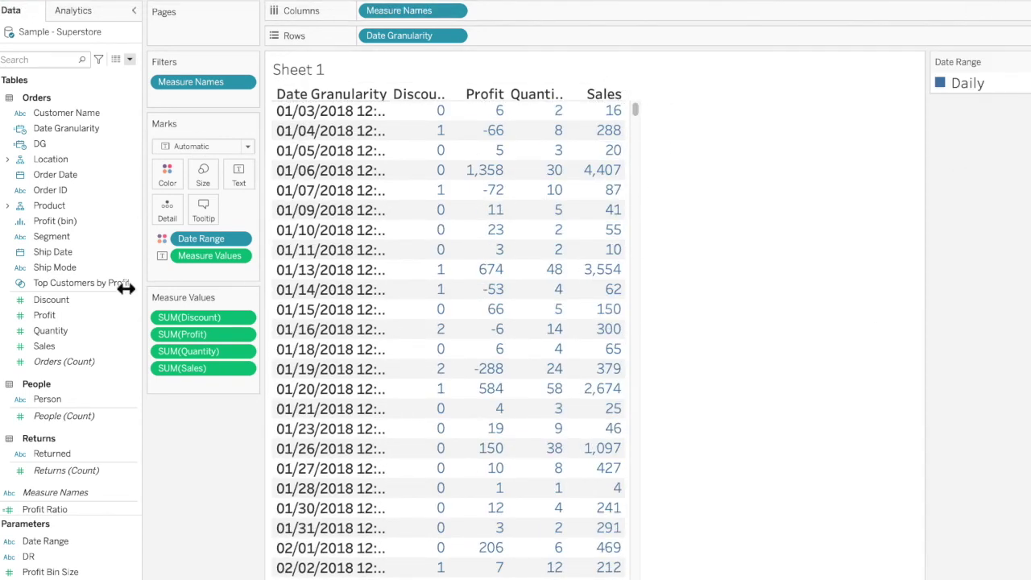
pyautogui.moveTo(188, 235); pyautogui.dragTo(168, 211)
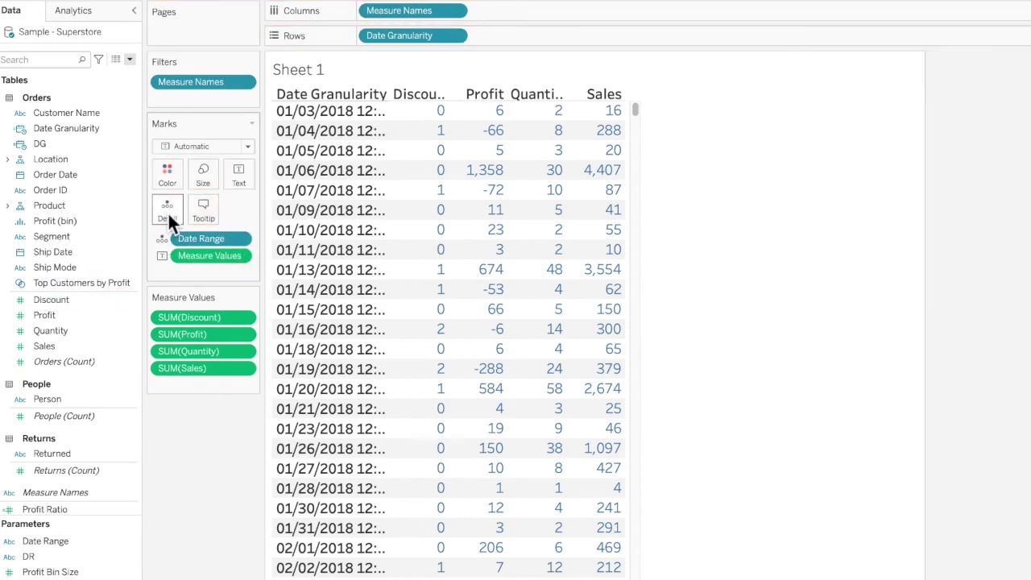
pyautogui.click(239, 239)
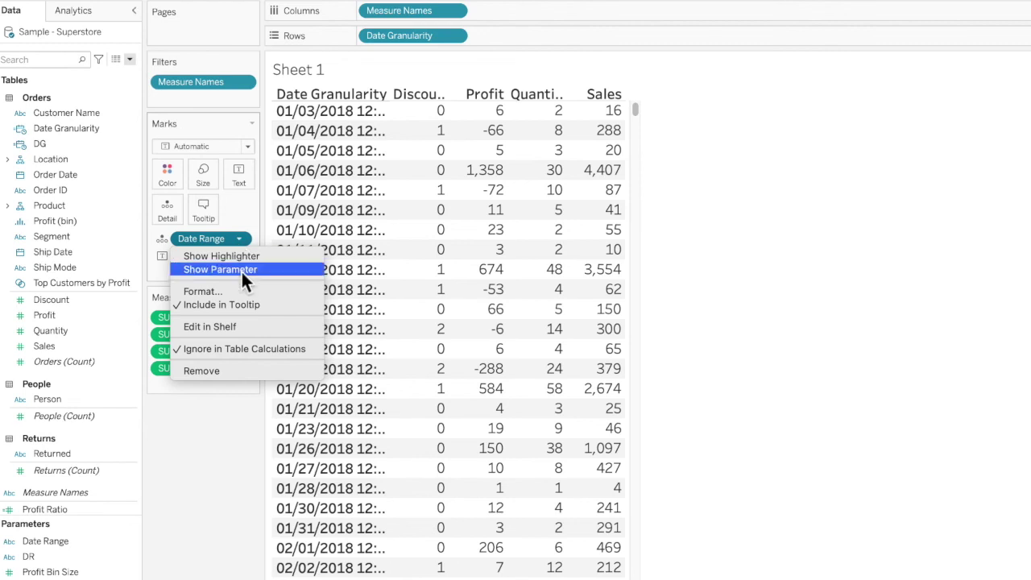
pyautogui.click(241, 269)
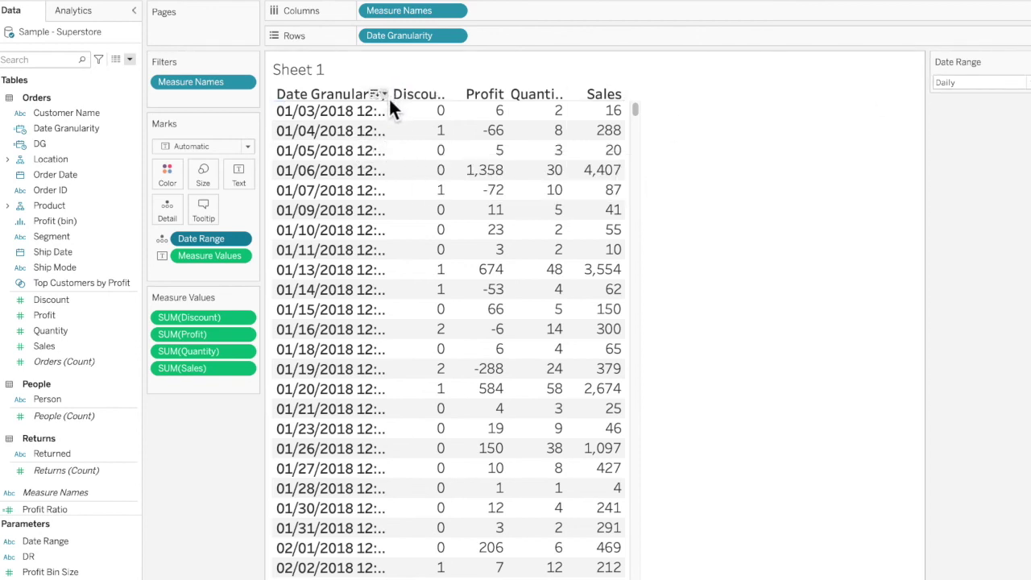
# Step: Widen the Date Granularity column and switch the table to Weekly, Monthly, then Quarterly
pyautogui.moveTo(392, 124); pyautogui.dragTo(458, 119)
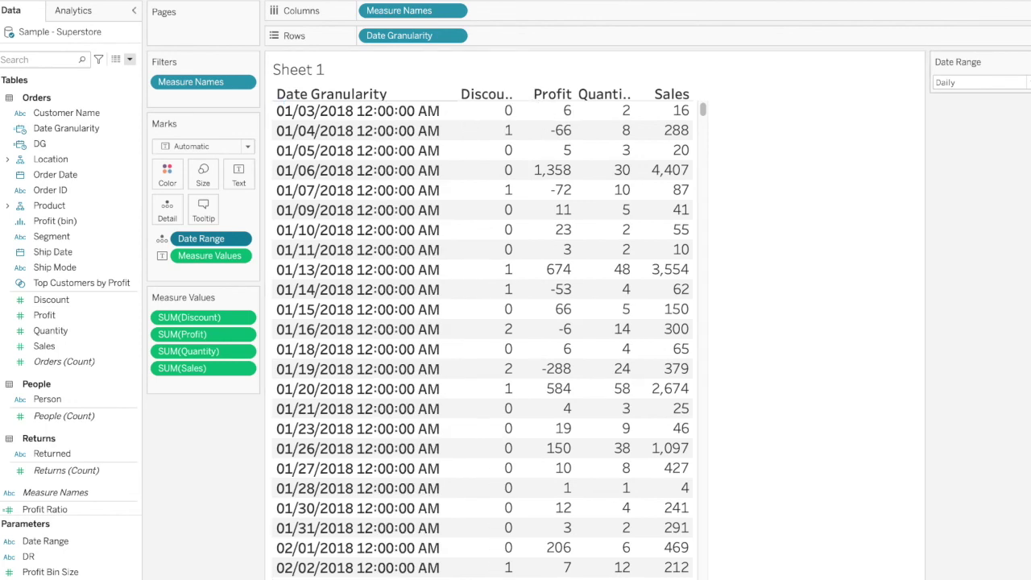
pyautogui.click(978, 82)
pyautogui.click(1016, 121)
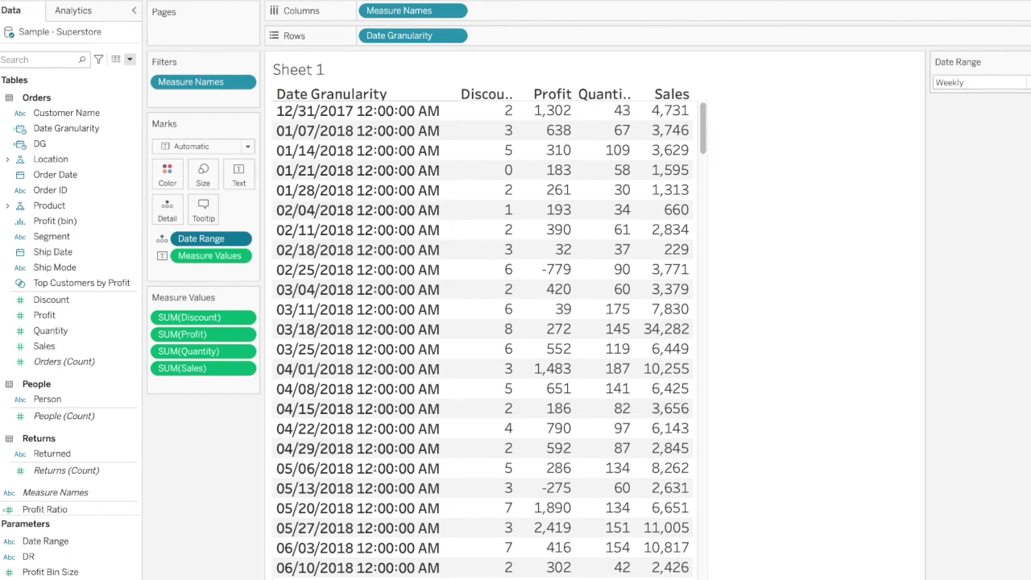
pyautogui.click(1023, 83)
pyautogui.click(1011, 140)
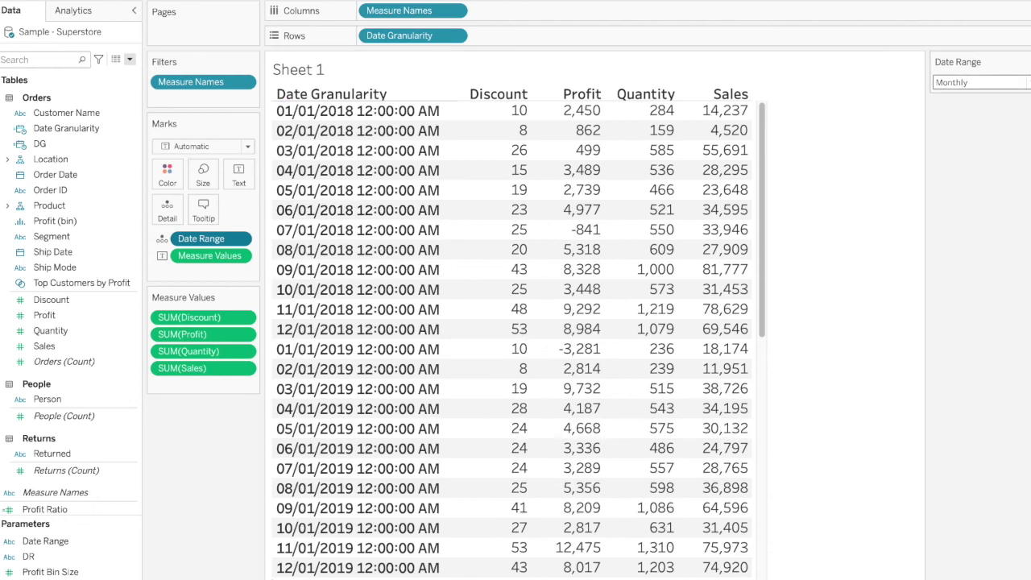
pyautogui.click(1020, 82)
pyautogui.click(1013, 163)
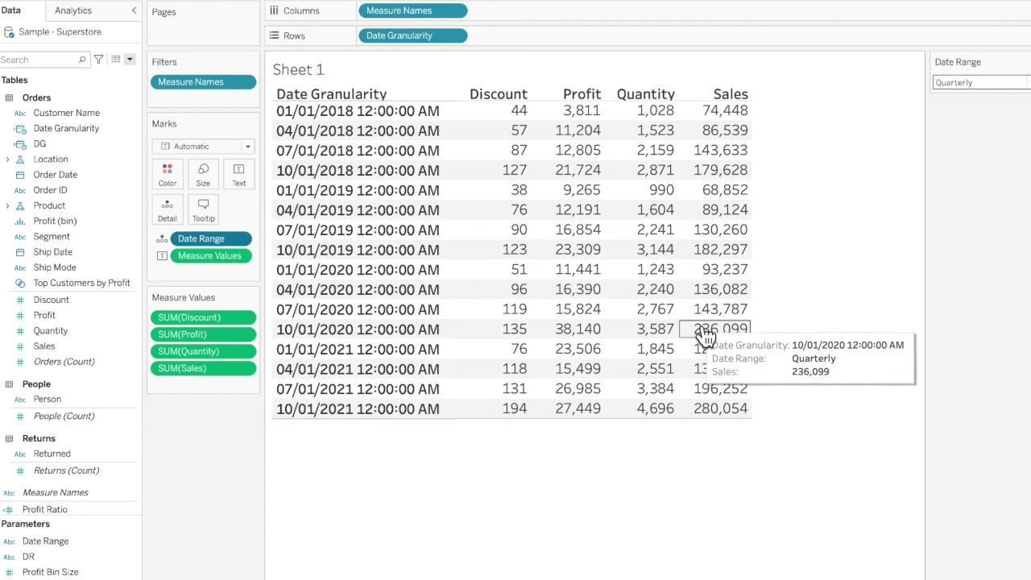
# Step: Close the Date Range list and bring up the Date Range parameter's options in the Data pane
pyautogui.click(1020, 82)
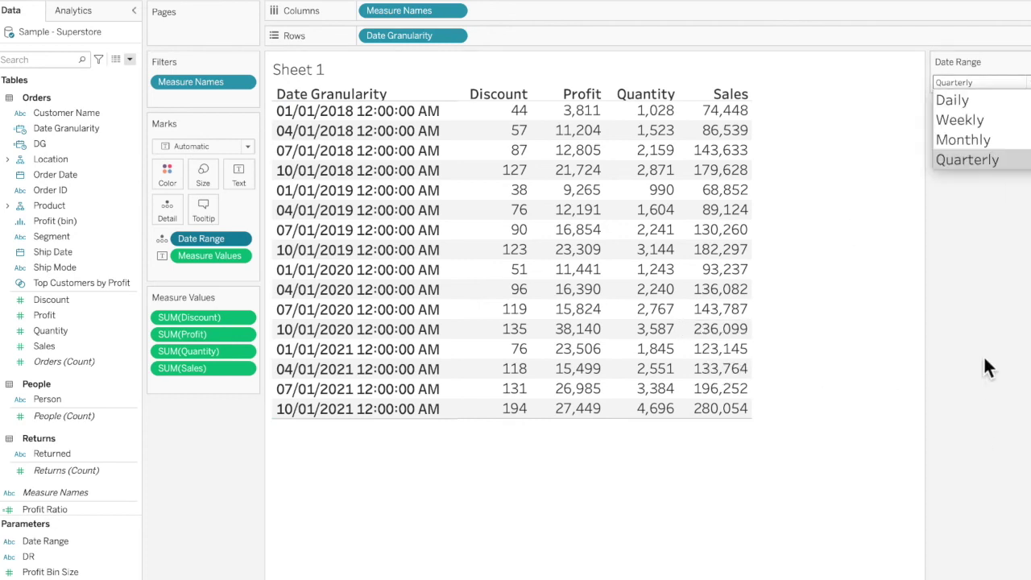
pyautogui.click(989, 328)
pyautogui.click(126, 543)
pyautogui.click(131, 546)
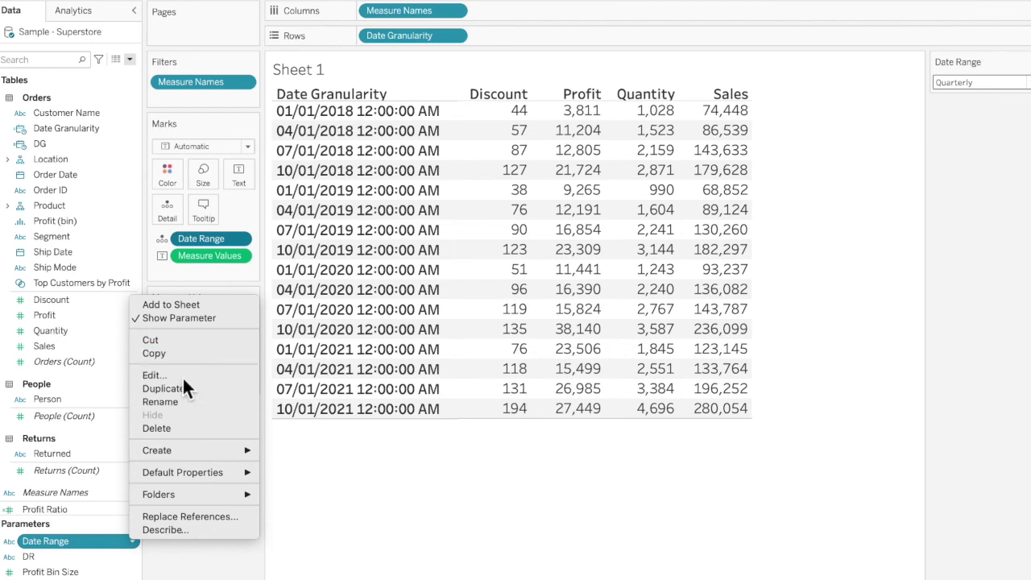
# Step: Add Yearly to the Date Range parameter's values and switch the table to yearly rows
pyautogui.click(182, 376)
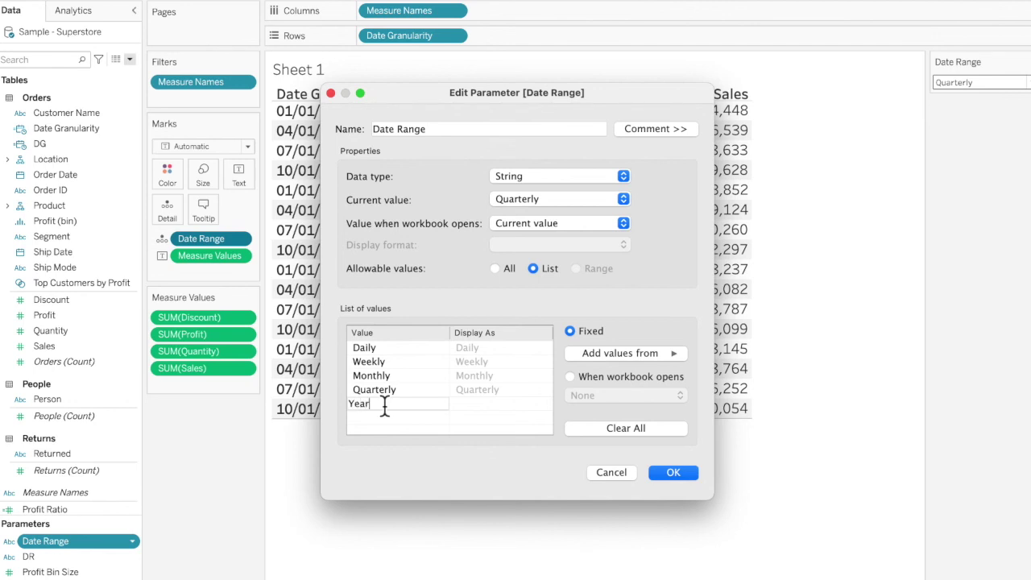
pyautogui.press('Return')
pyautogui.click(675, 475)
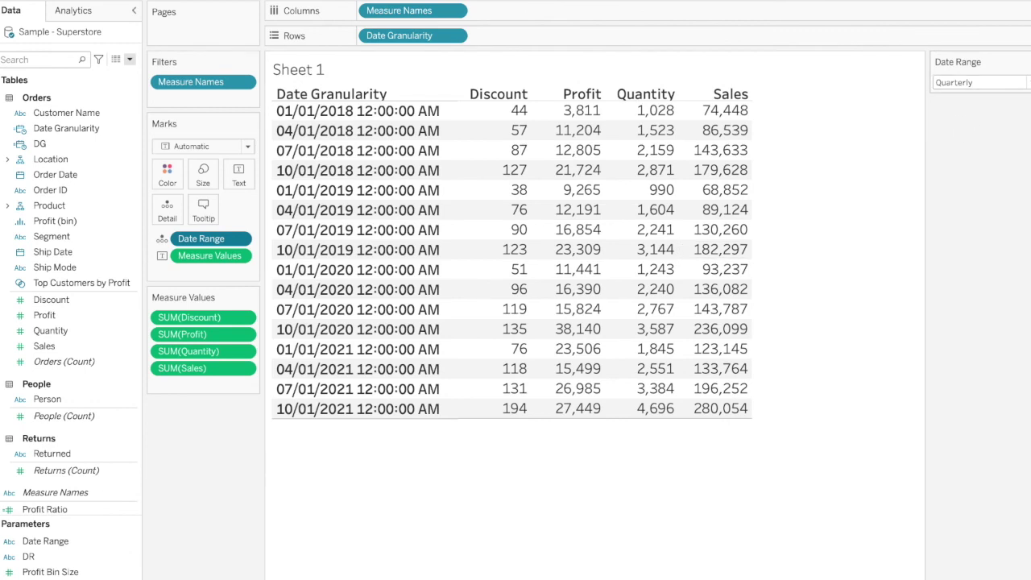
pyautogui.click(1018, 82)
pyautogui.click(1009, 180)
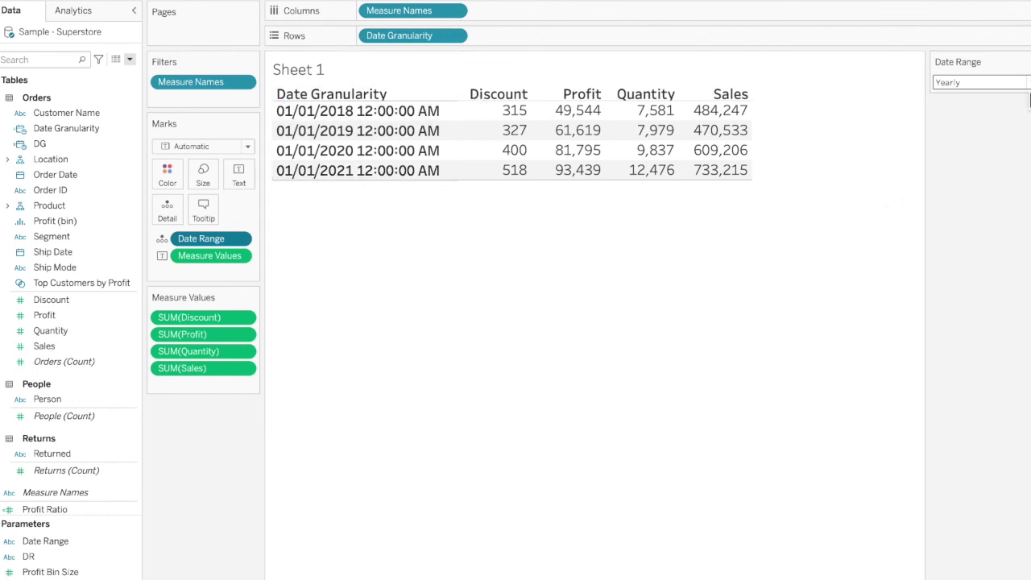
pyautogui.click(1024, 83)
# Step: Switch the Date Range control to Daily, then to Weekly
pyautogui.click(1019, 100)
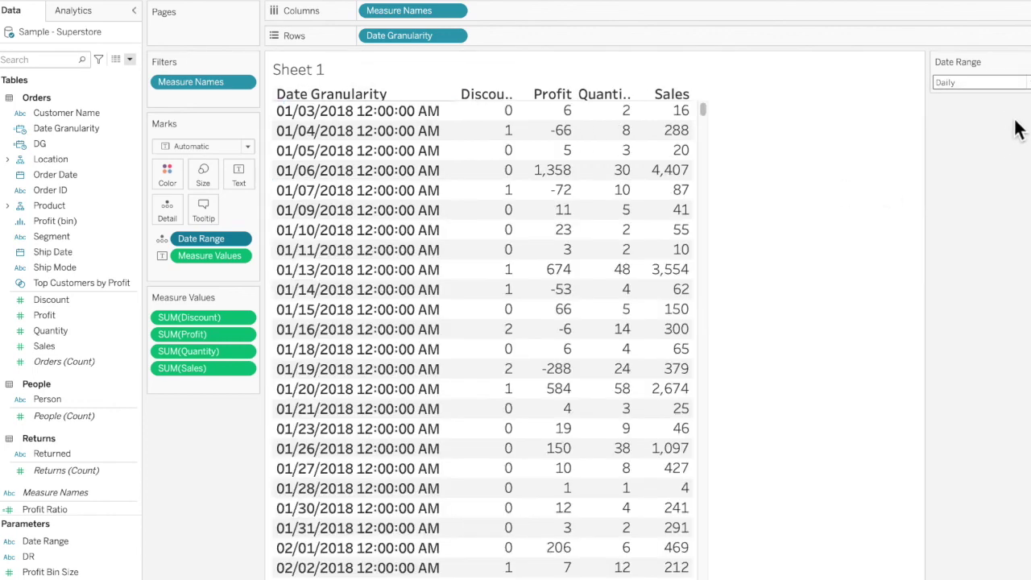
pyautogui.click(1024, 82)
pyautogui.click(1020, 123)
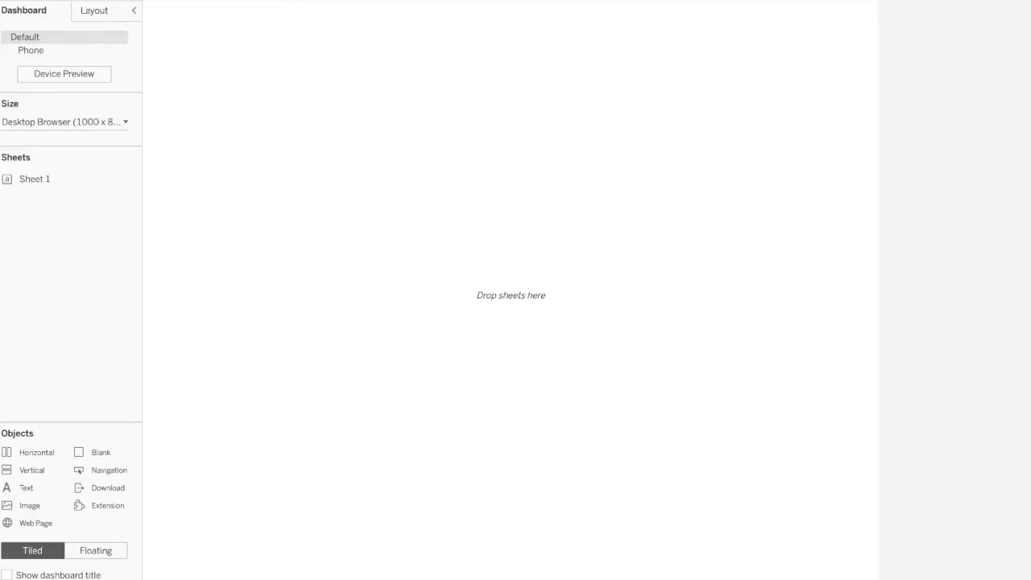
# Step: Place Sheet 1 on the dashboard and set its zone to Fit Width
pyautogui.moveTo(39, 180); pyautogui.dragTo(425, 199)
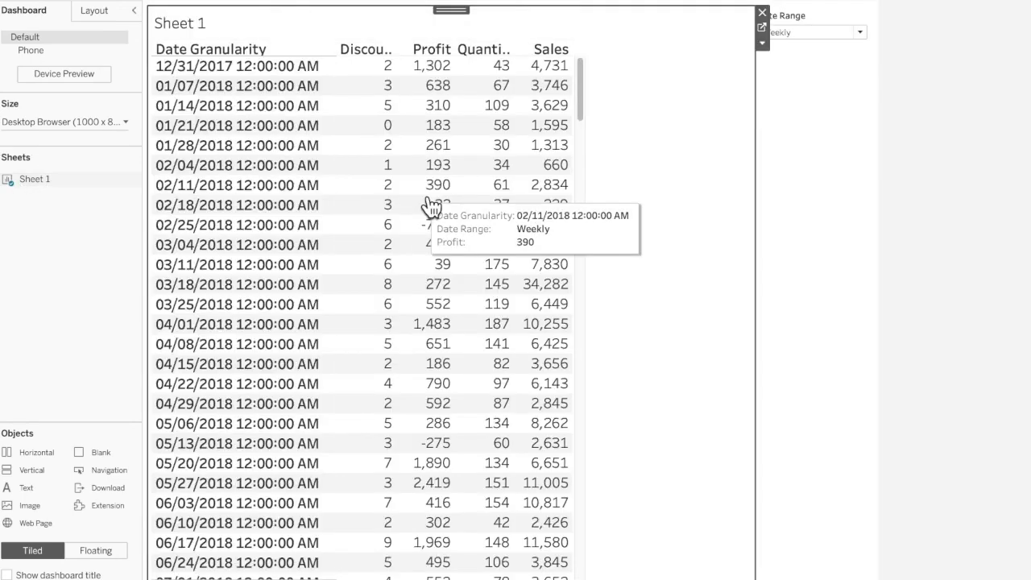
pyautogui.click(763, 46)
pyautogui.moveTo(784, 85)
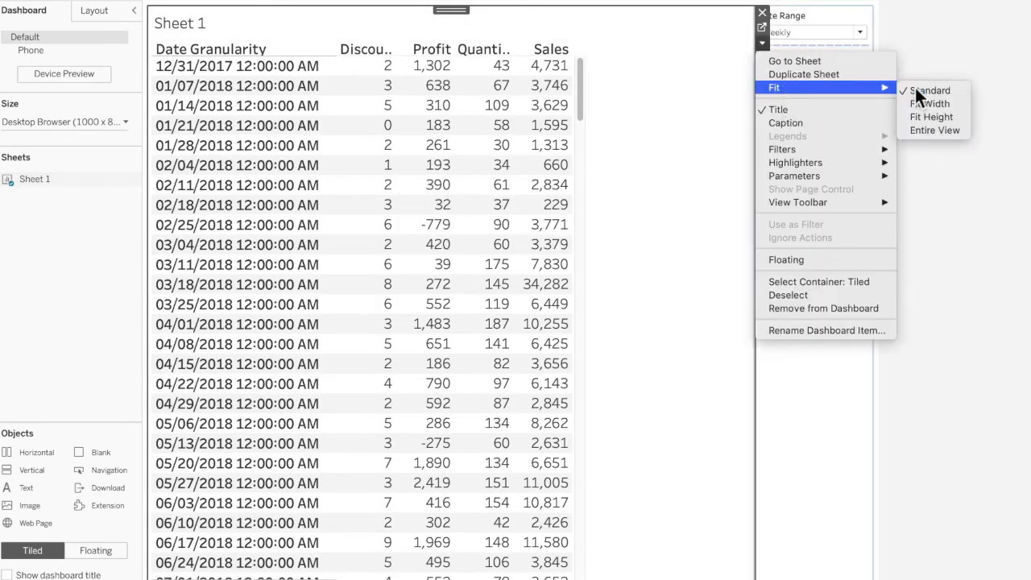
pyautogui.click(950, 105)
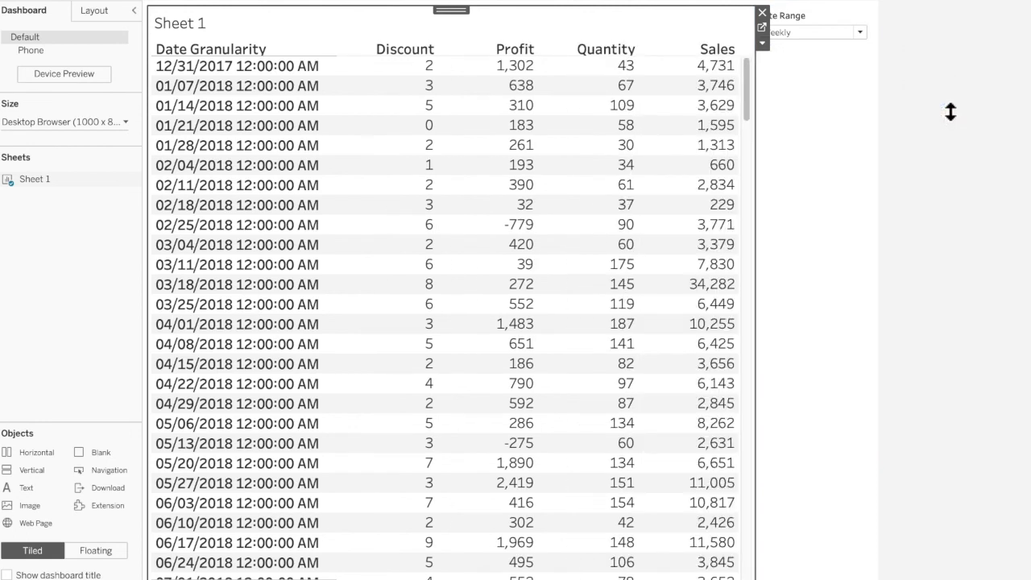
pyautogui.click(944, 195)
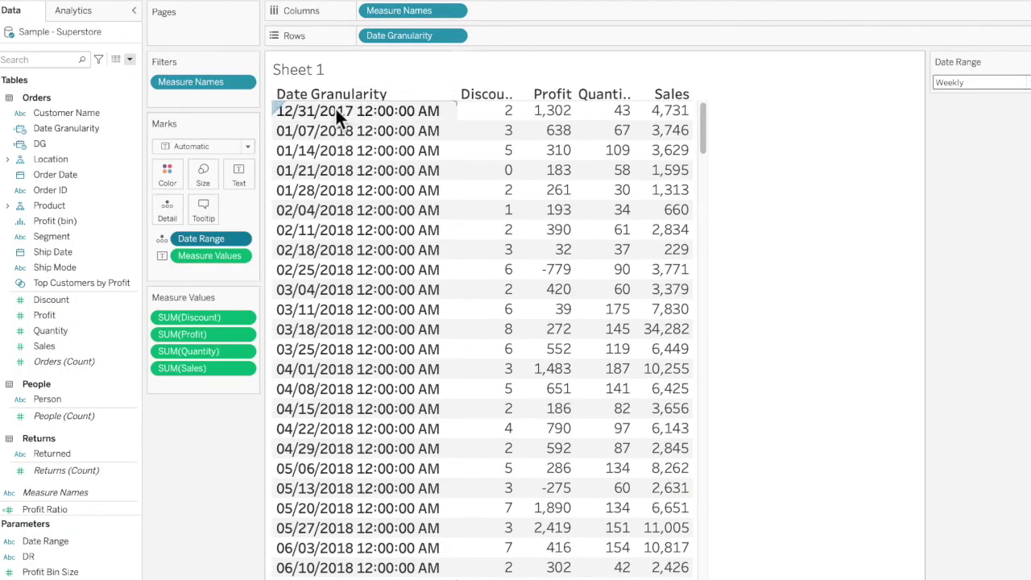
# Step: Format the Date Granularity headers as Standard Short Date
pyautogui.rightClick(336, 110)
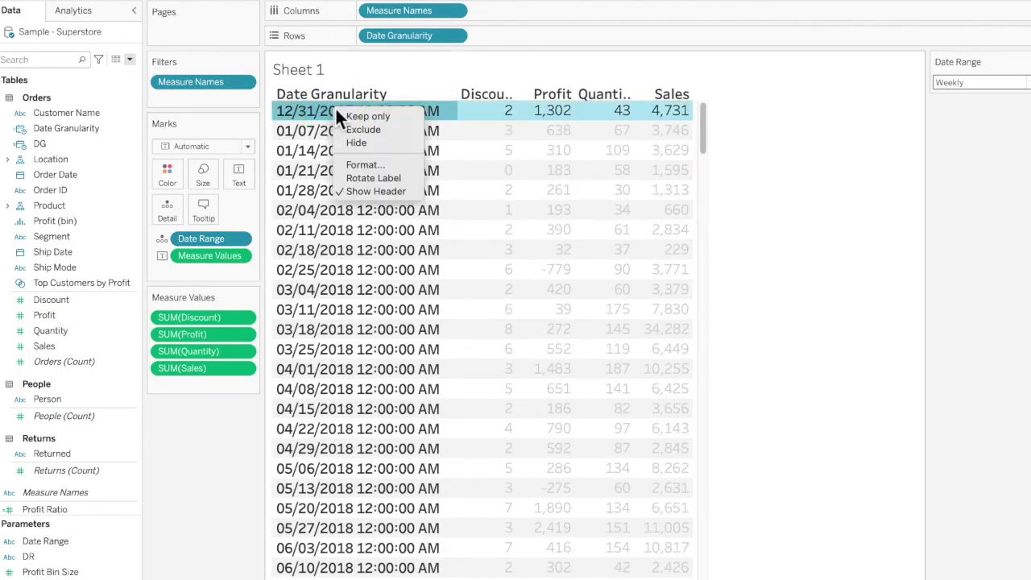
pyautogui.click(358, 164)
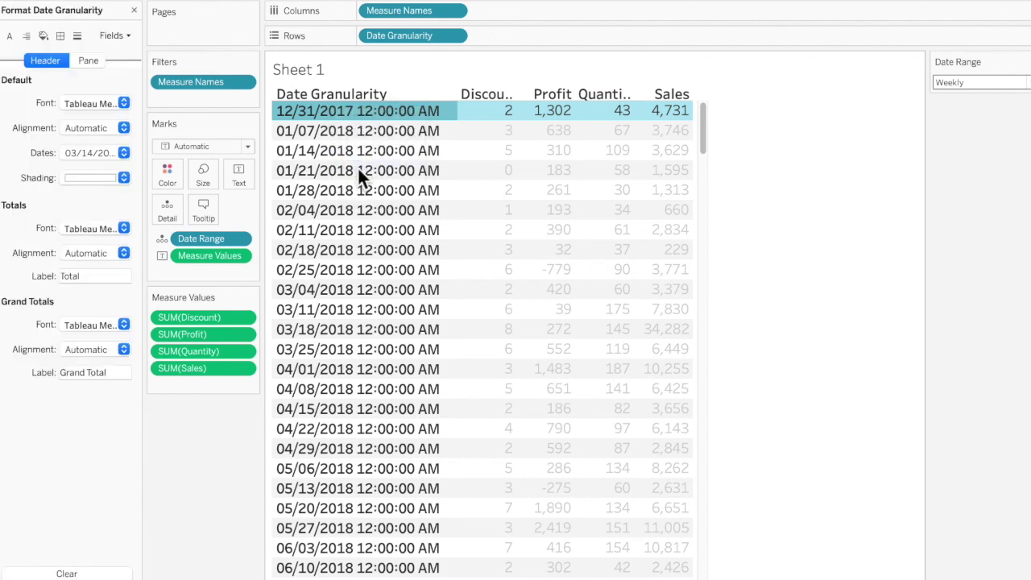
pyautogui.click(123, 153)
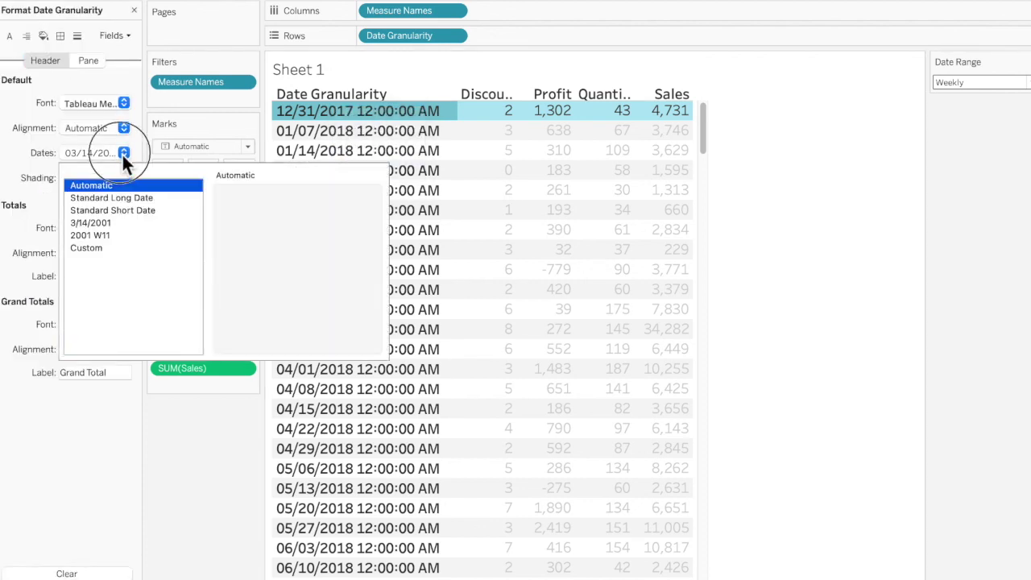
pyautogui.click(124, 209)
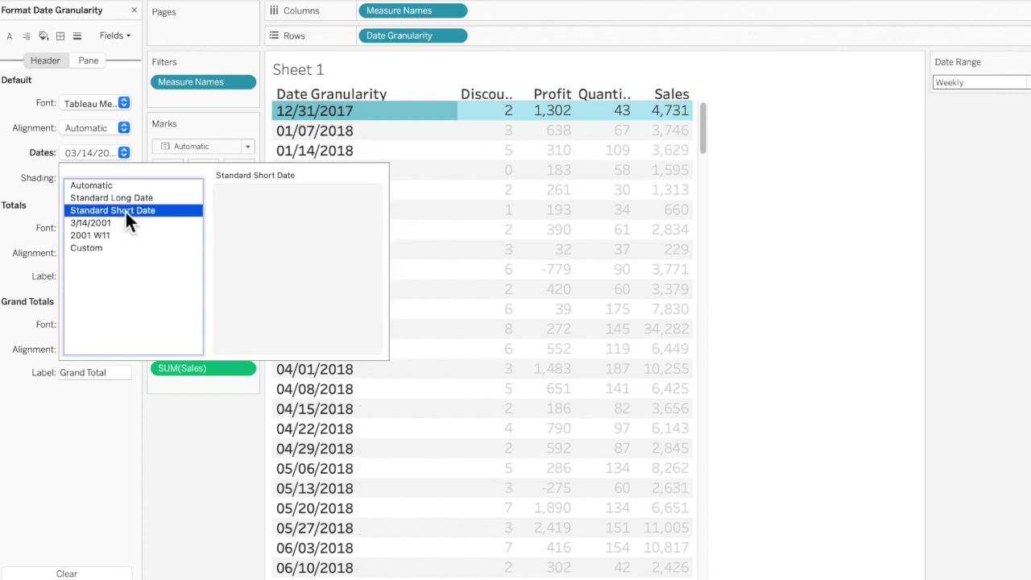
pyautogui.click(842, 282)
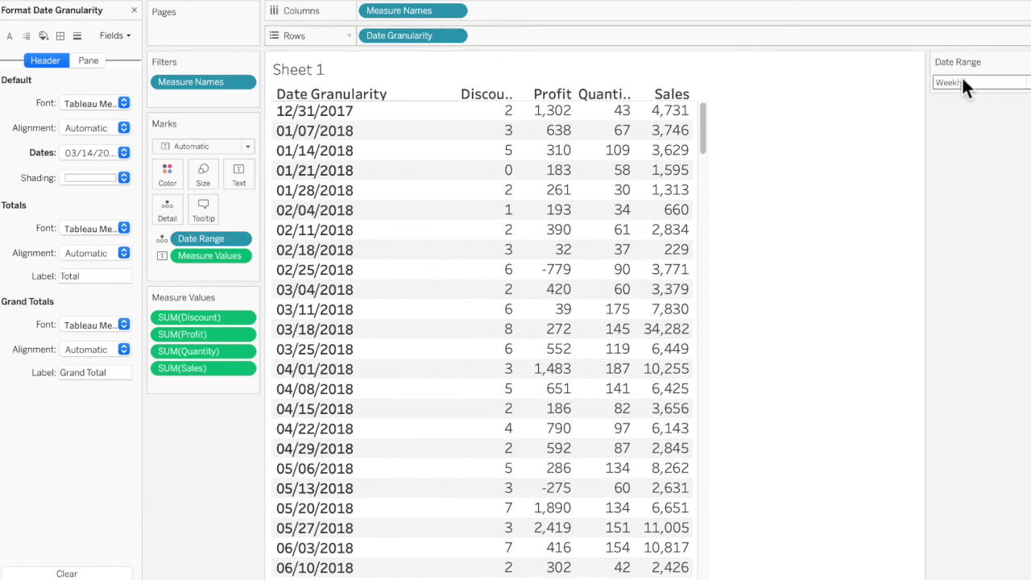
# Step: Test Date Range at Daily, Monthly and Yearly, then return to the dashboard
pyautogui.click(1023, 82)
pyautogui.click(995, 100)
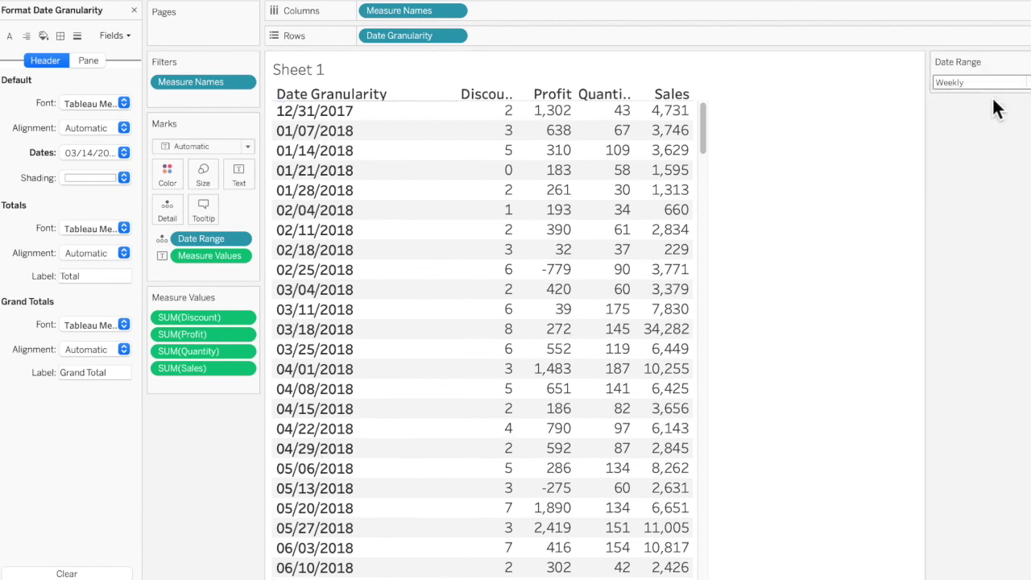
pyautogui.click(1026, 83)
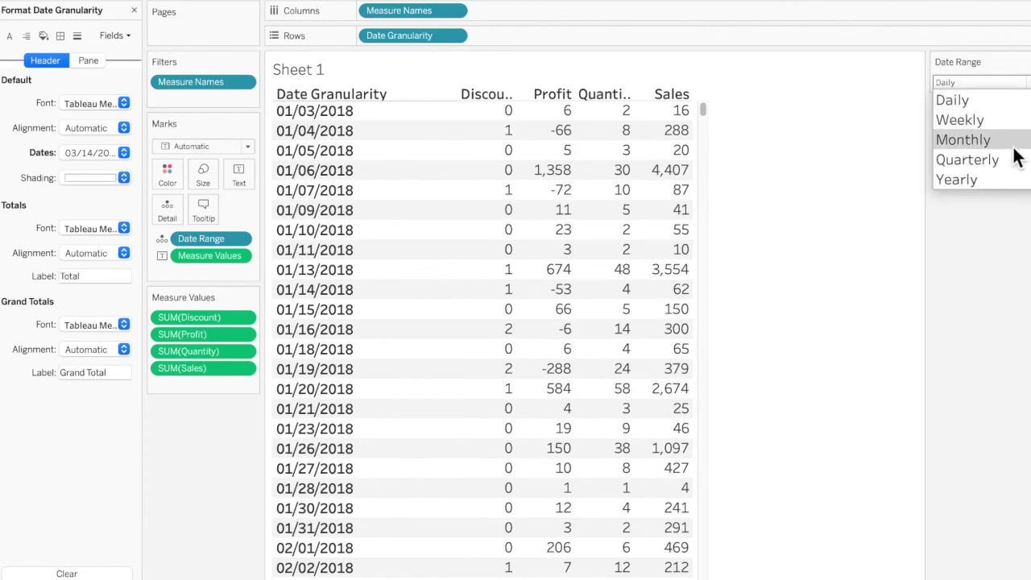
pyautogui.click(1017, 129)
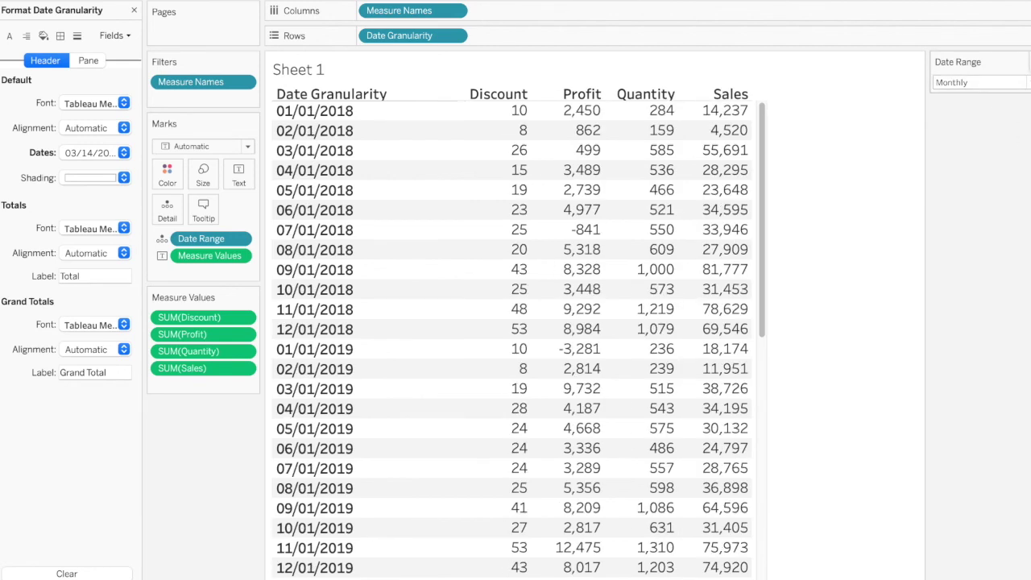
pyautogui.click(1024, 82)
pyautogui.click(1019, 179)
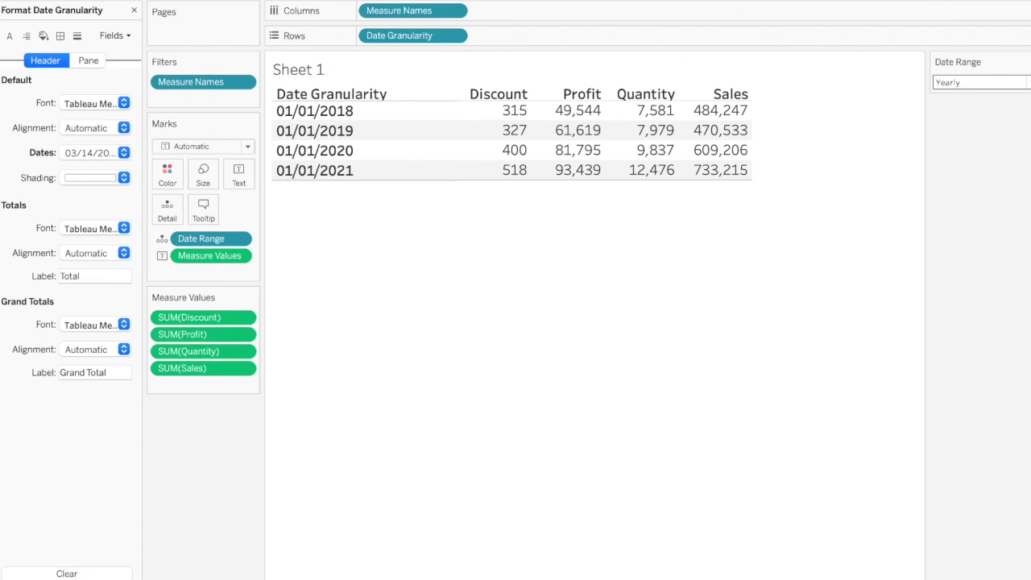
pyautogui.press('F7')
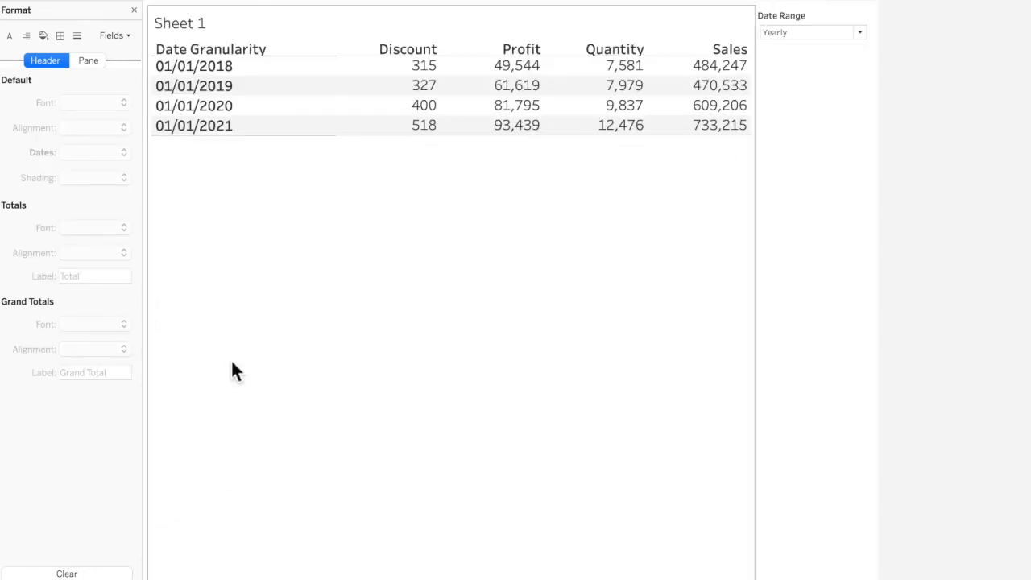
# Step: Cycle the dashboard's Date Range through Quarterly, Monthly, Weekly, and finally Daily
pyautogui.click(858, 31)
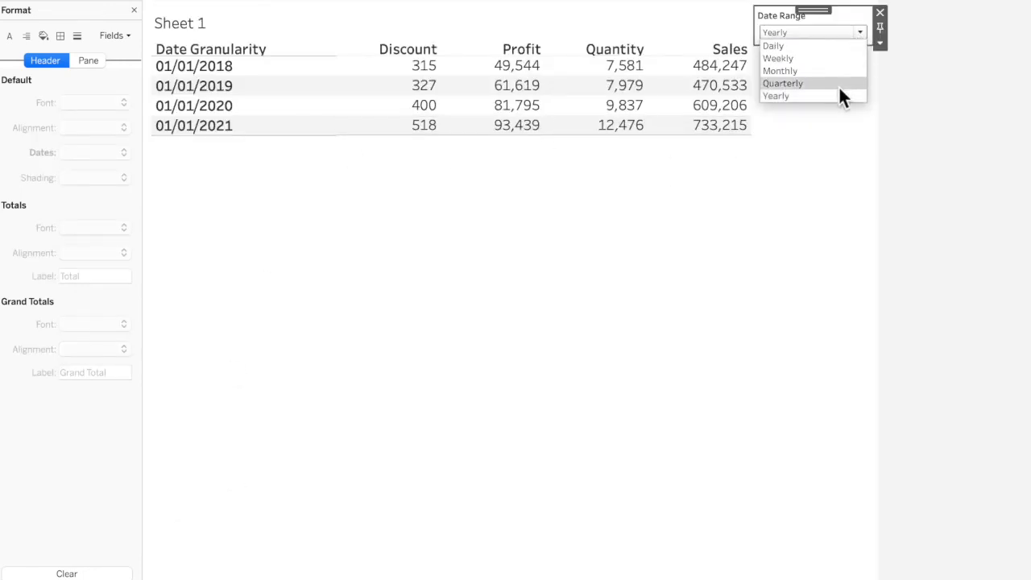
pyautogui.click(839, 83)
pyautogui.click(859, 32)
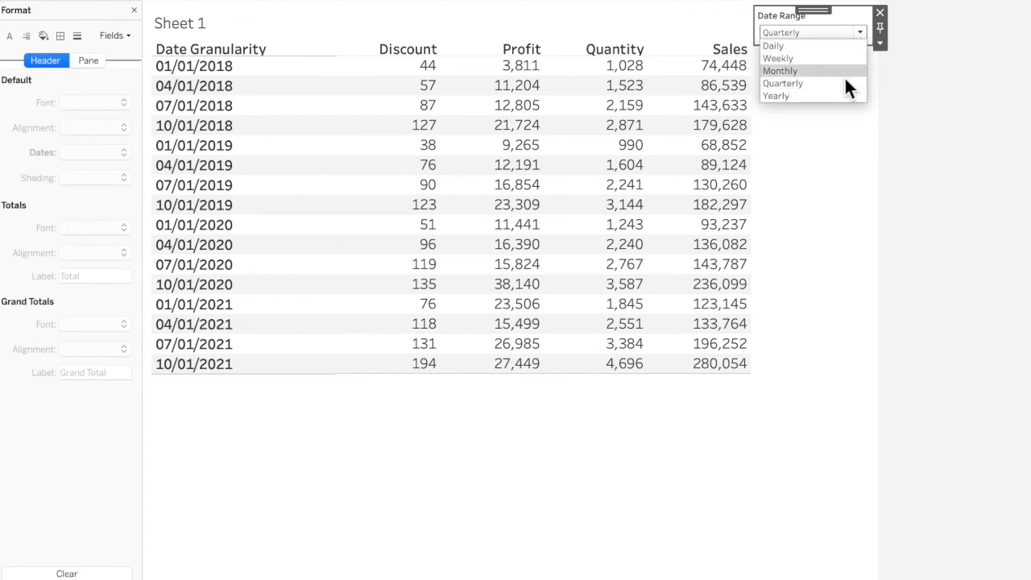
pyautogui.click(838, 71)
pyautogui.click(851, 29)
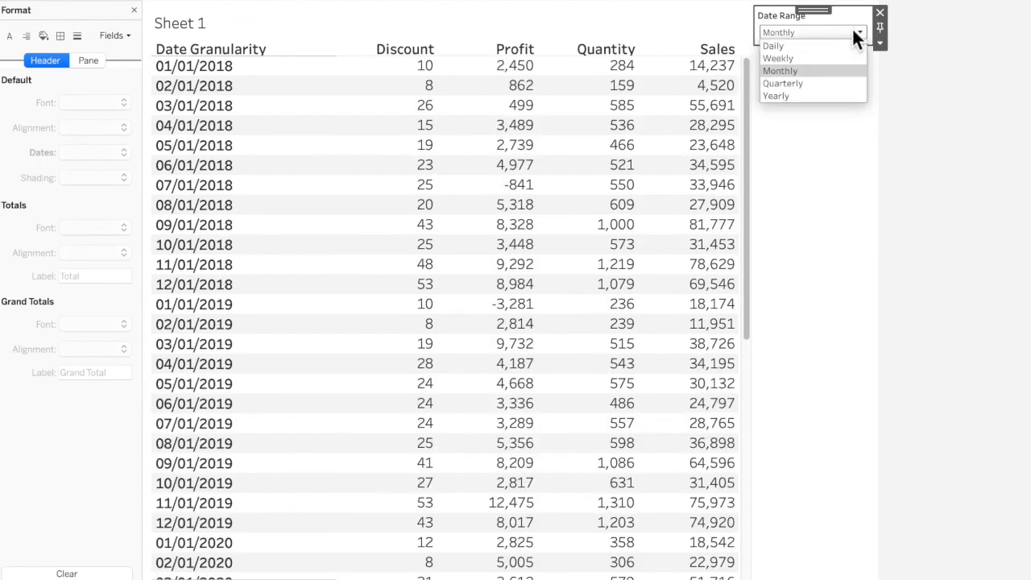
pyautogui.click(834, 62)
pyautogui.click(855, 34)
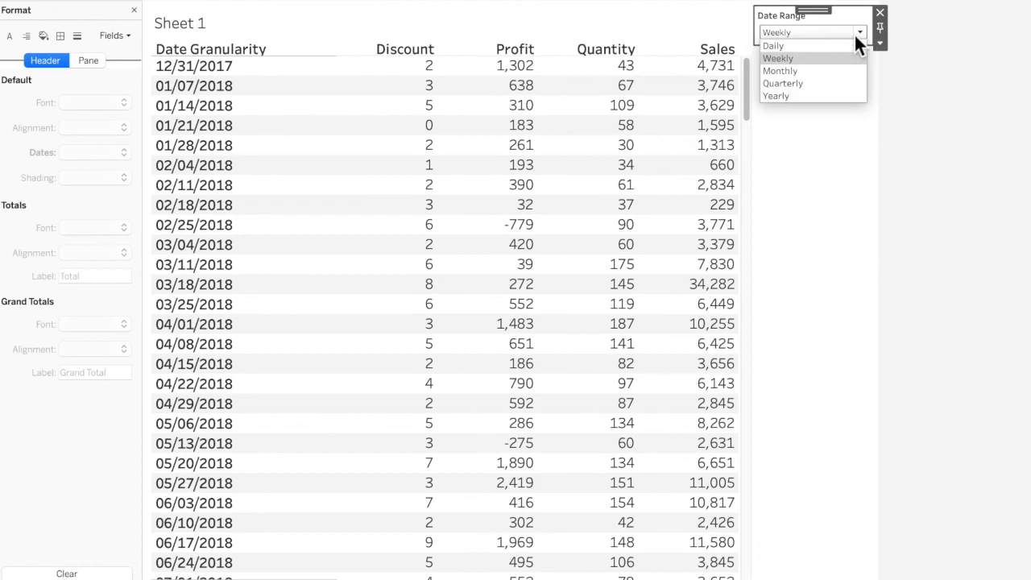
pyautogui.click(844, 46)
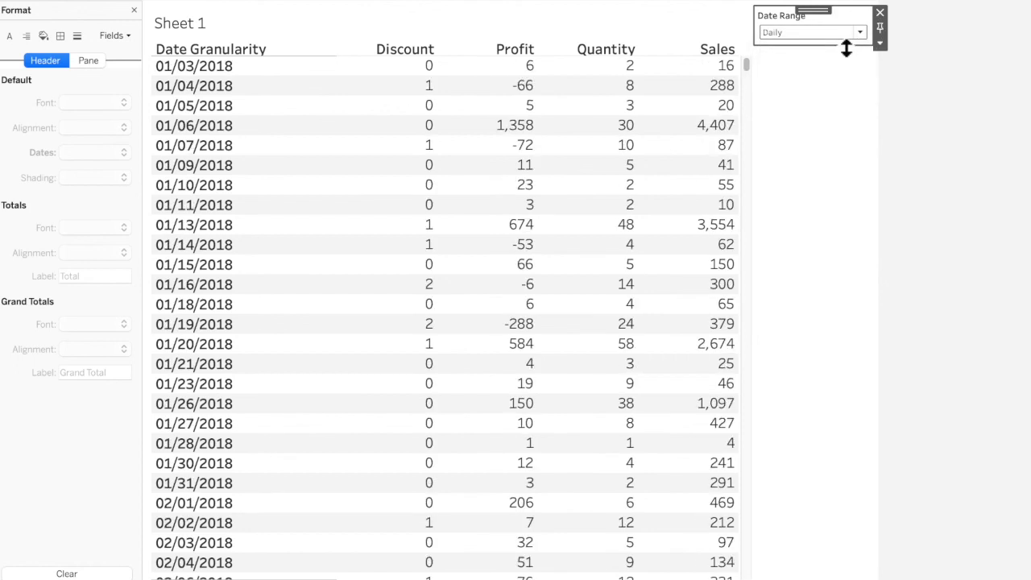